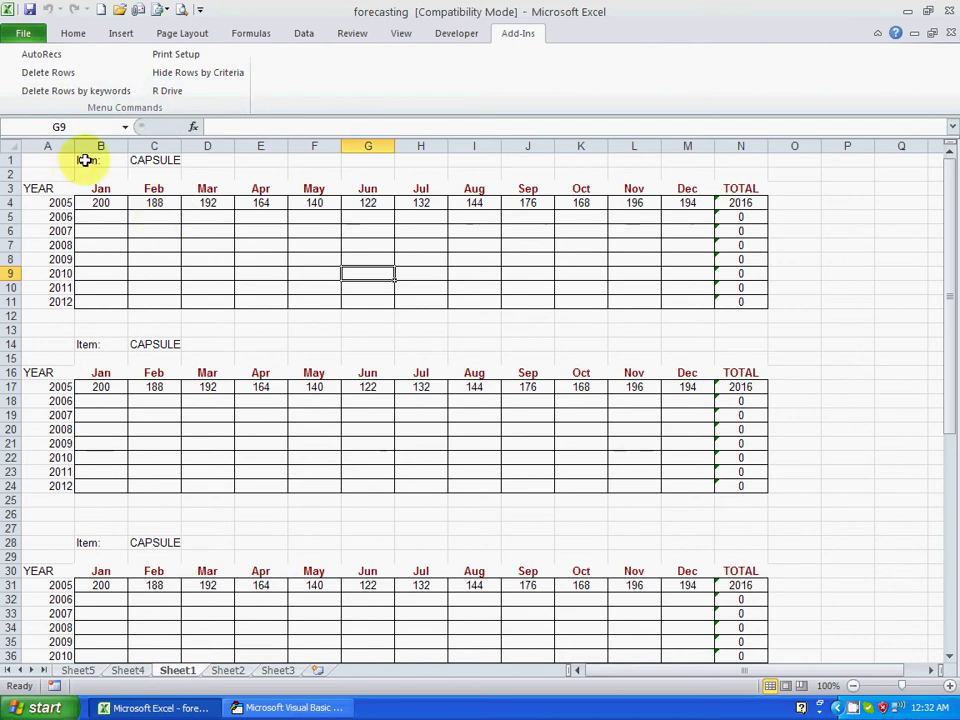
- Inspect the Item: CAPSULE headings in row 1 and the second table's heading rows 14–16
left_click_drag(89, 160, 154, 140)
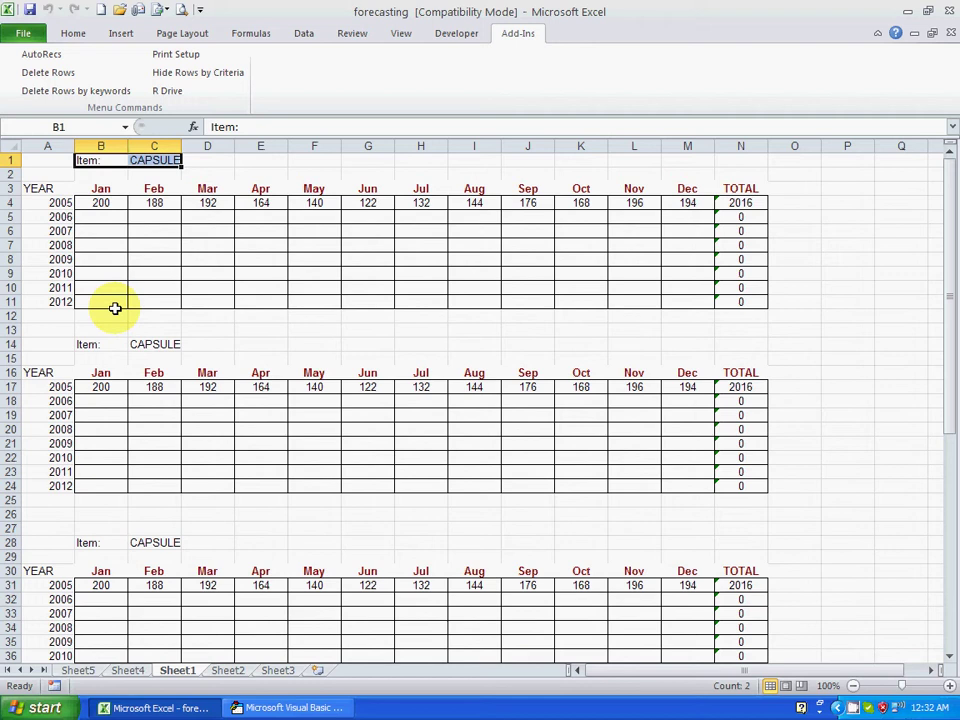
left_click(92, 343)
left_click_drag(92, 343, 135, 339)
scroll(141, 334, "down", 12)
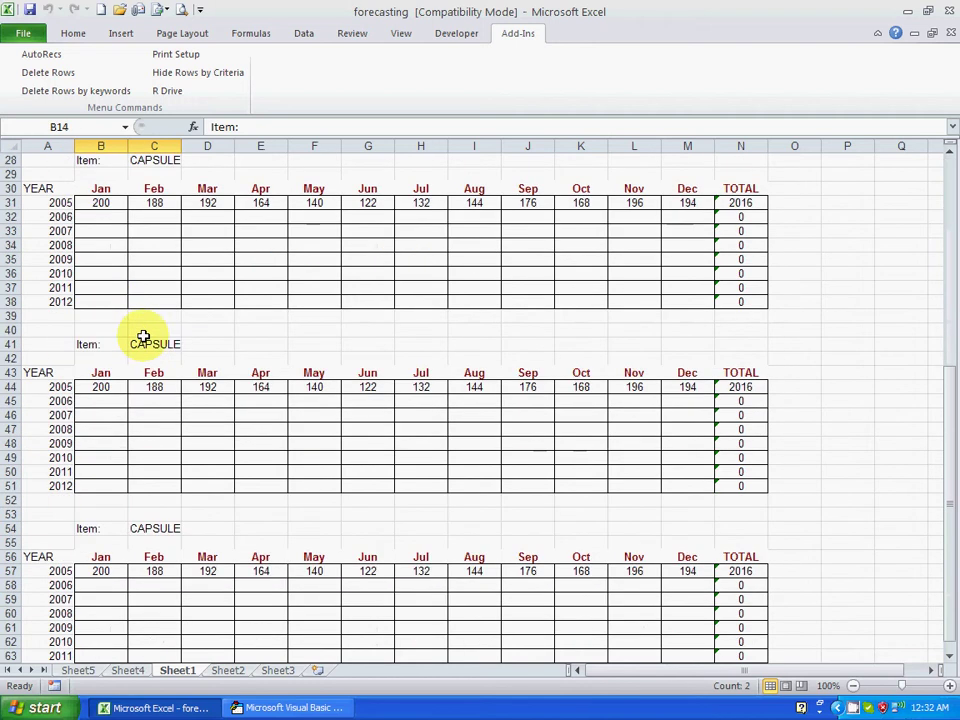
scroll(143, 336, "up", 12)
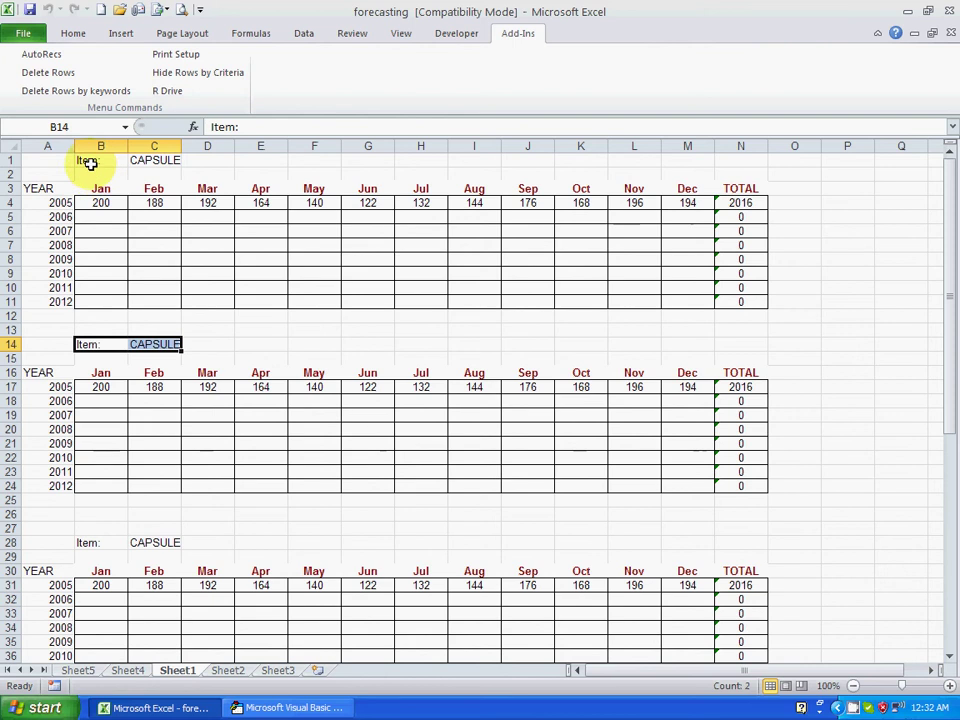
left_click_drag(51, 345, 740, 372)
scroll(340, 262, "down", 5)
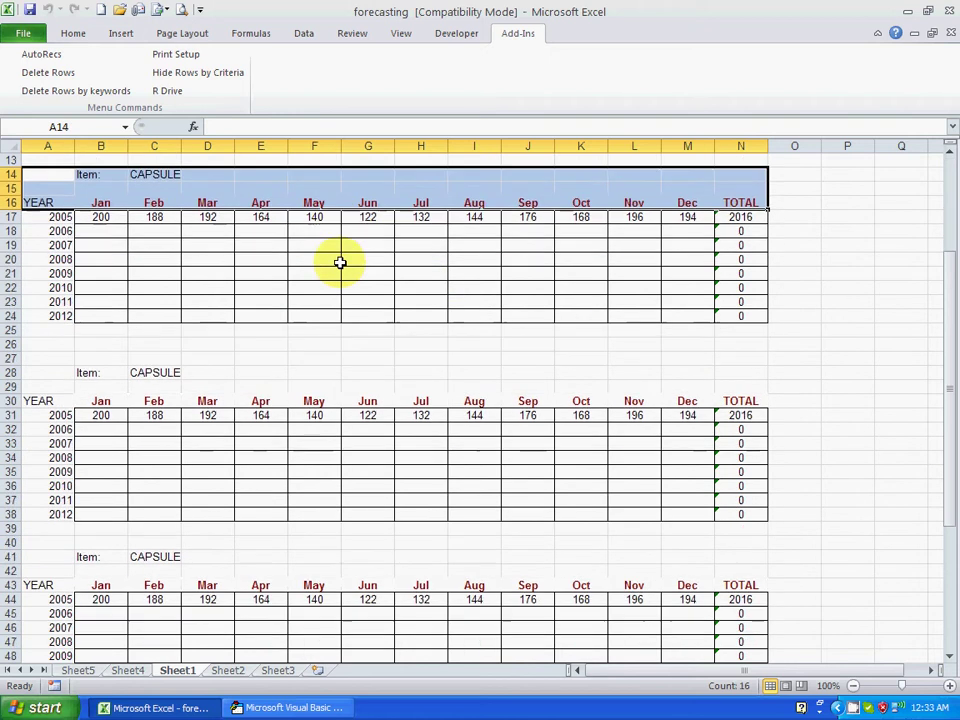
scroll(340, 262, "up", 5)
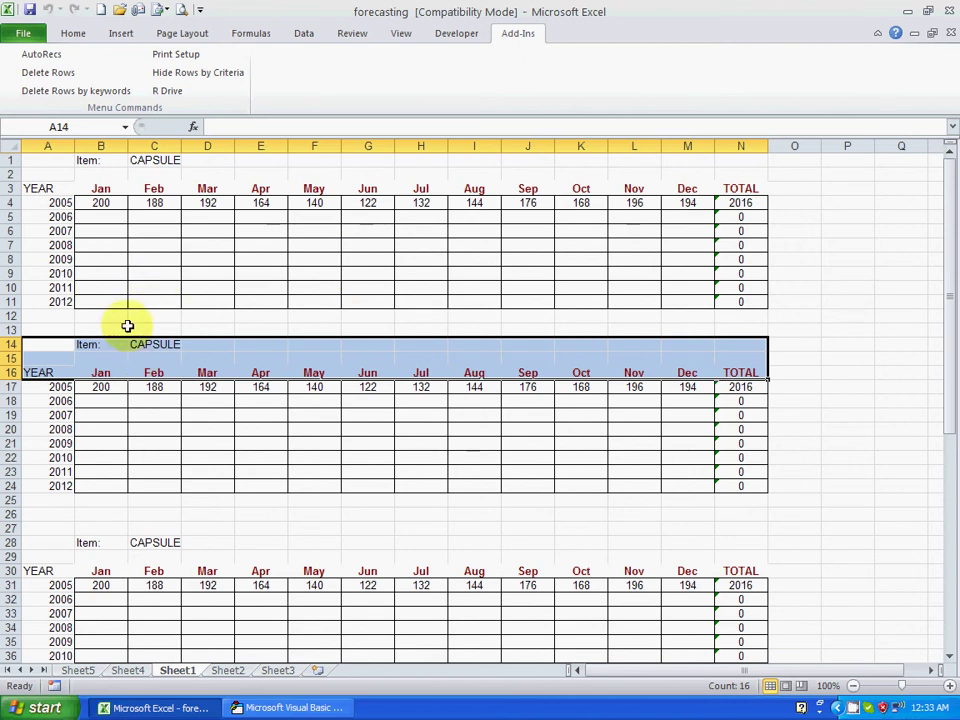
left_click(127, 326)
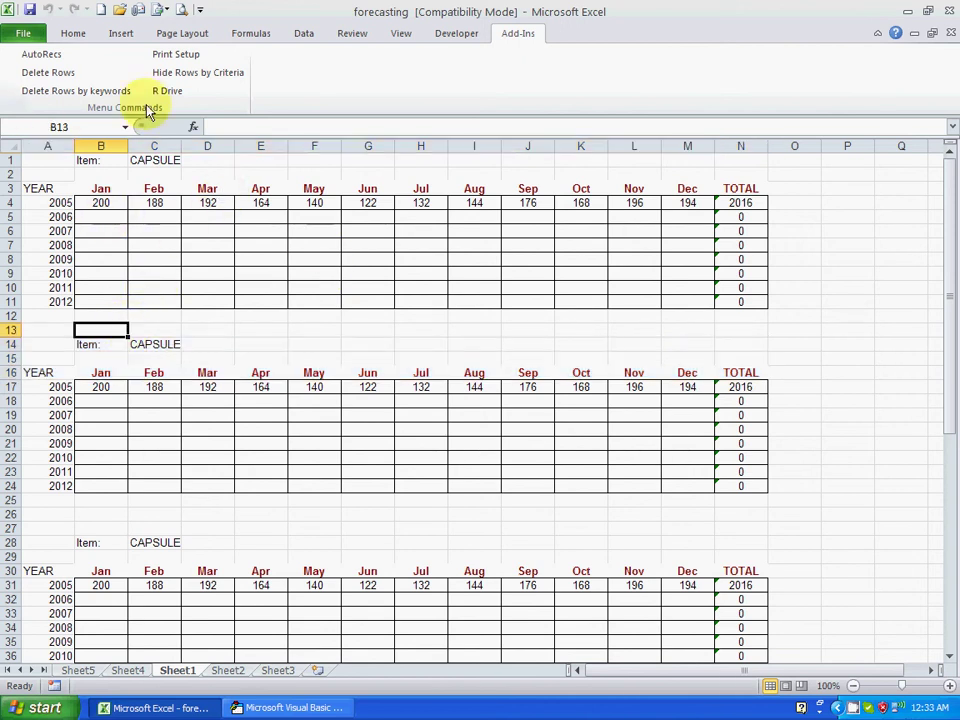
- Run Delete Rows by keywords, confirm a backup exists, search for Item:, and enter start row 14
left_click(70, 91)
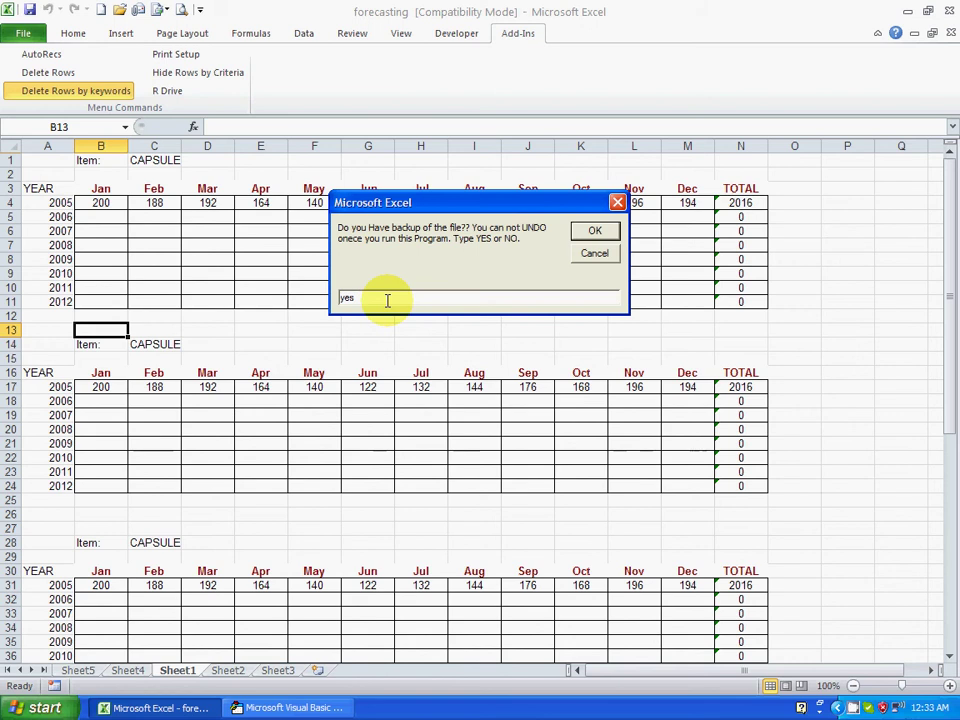
key("Return")
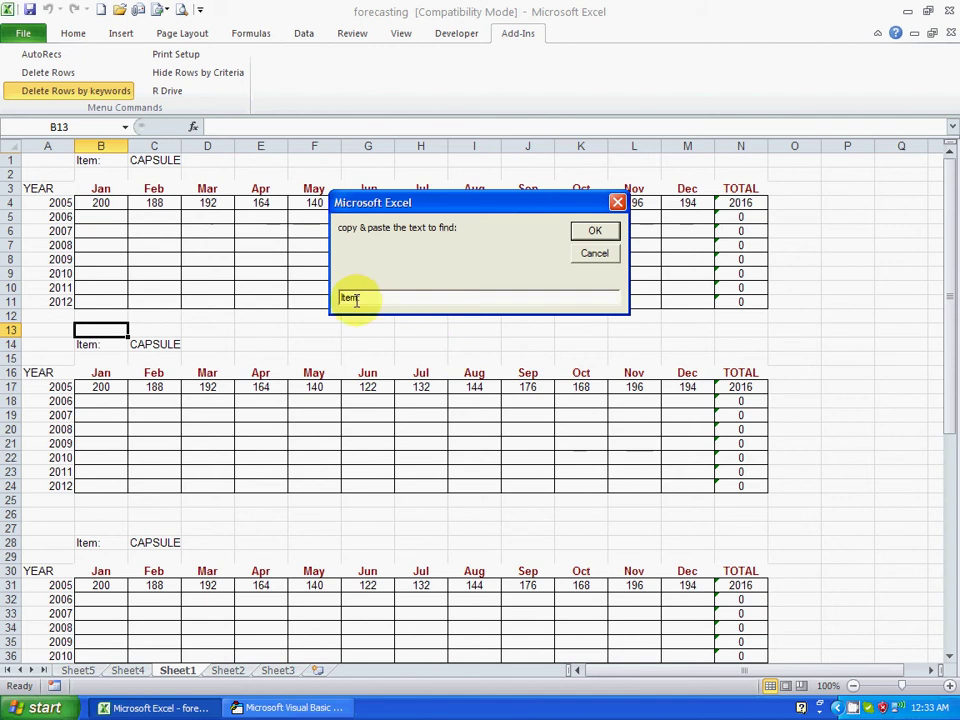
left_click(595, 231)
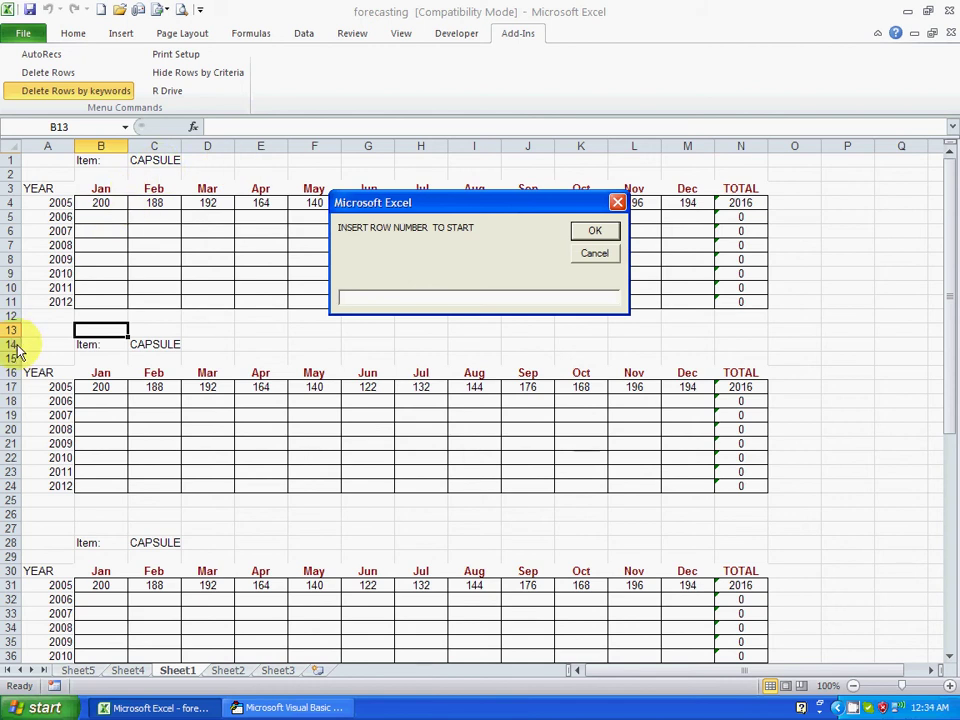
type("14")
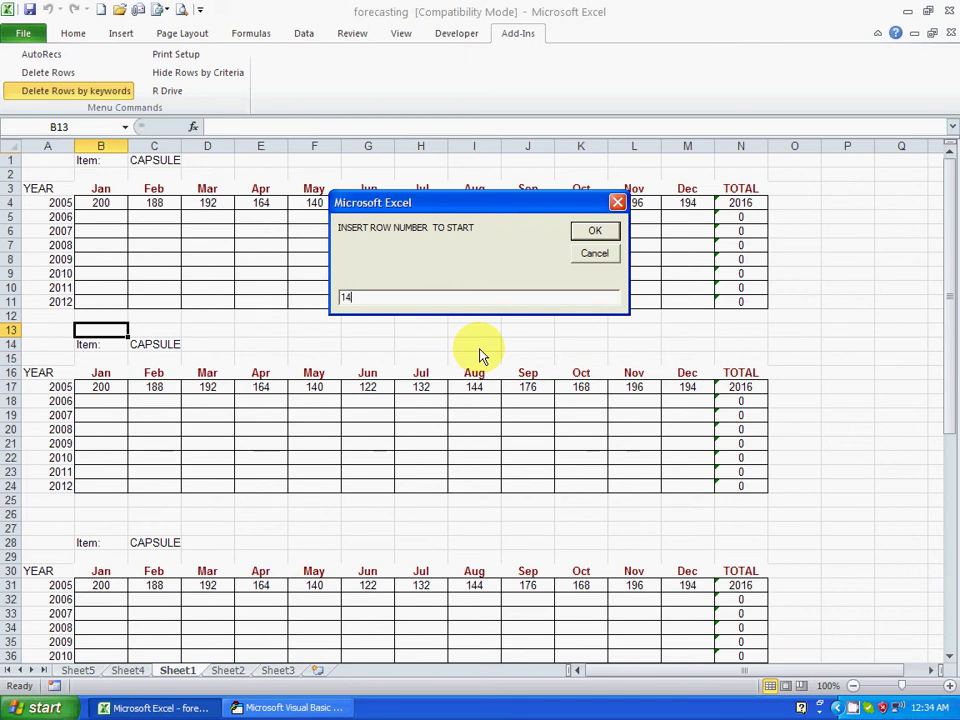
- Confirm start row 14 and start column 2, deleting 2 adjacent rows at each Item: match
left_click(604, 234)
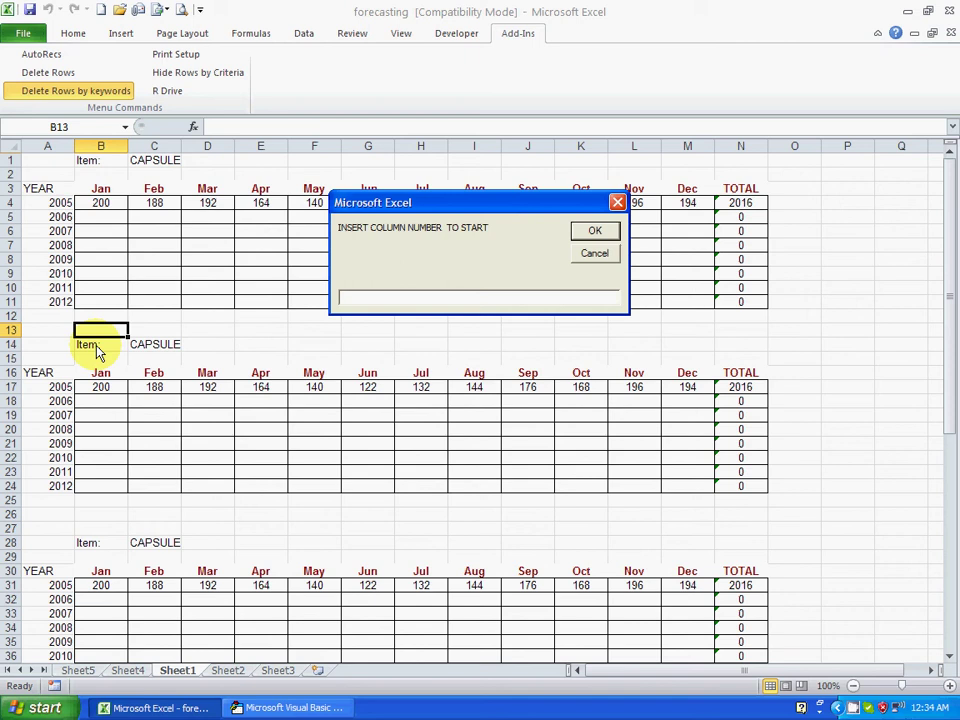
type("2")
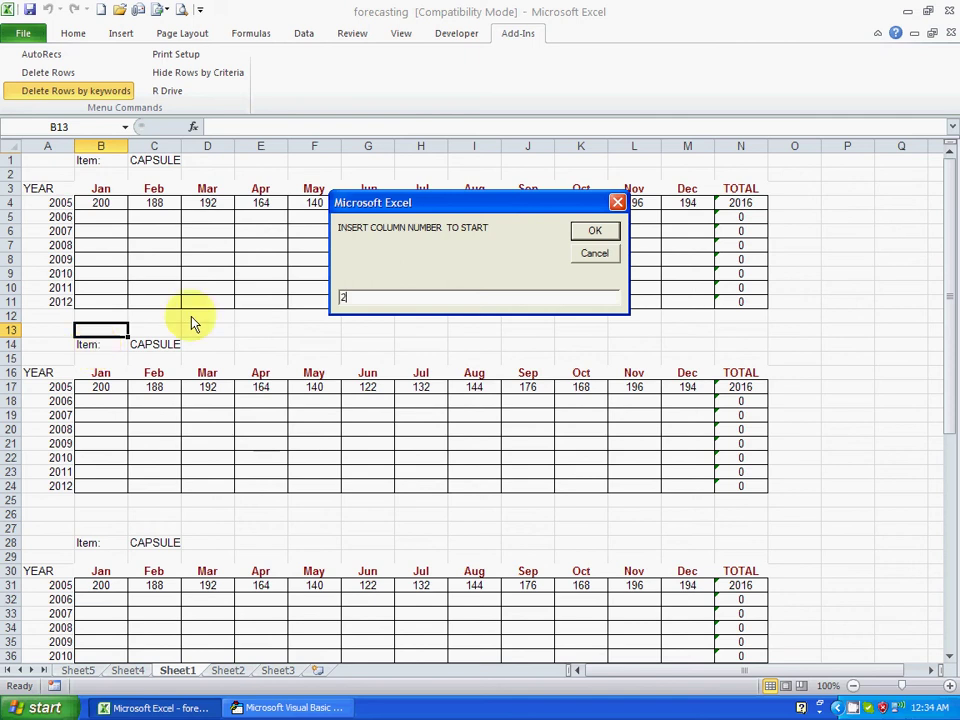
left_click(580, 236)
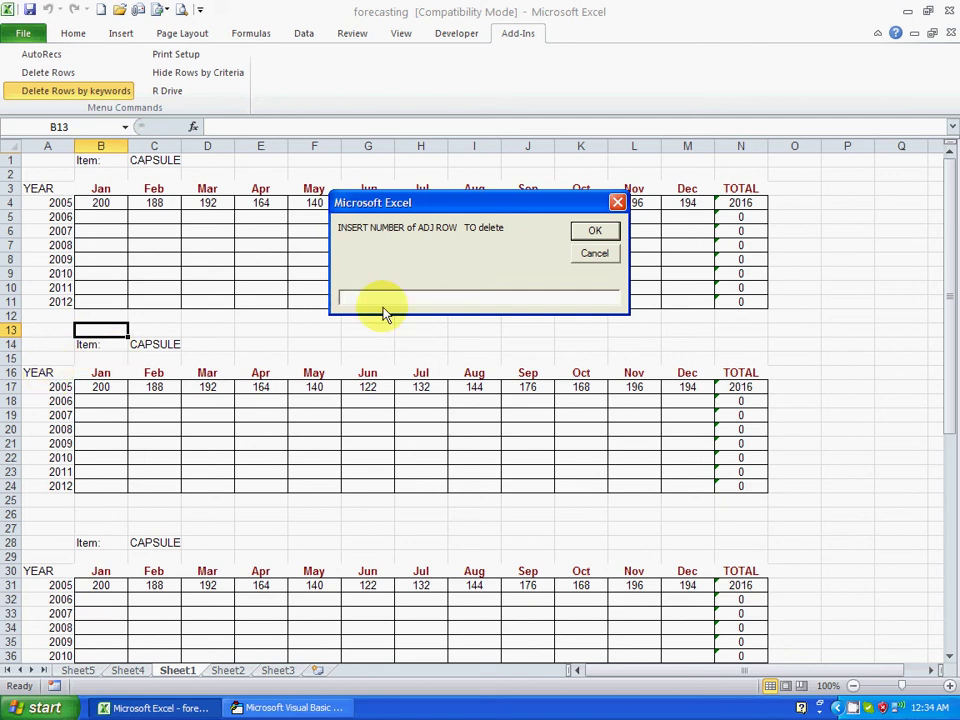
type("2")
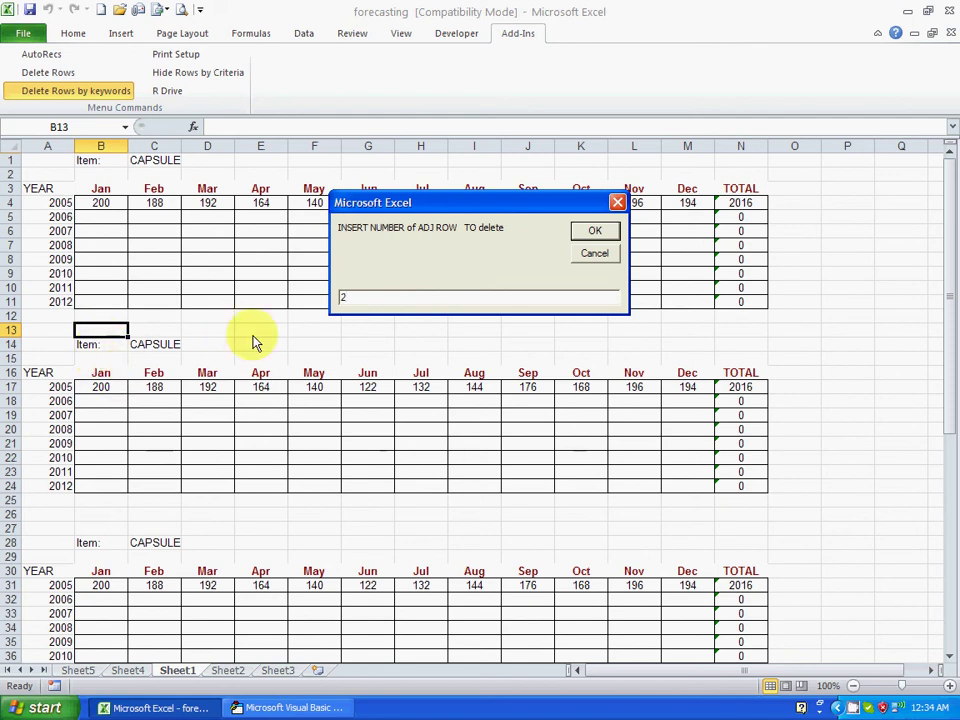
left_click(584, 231)
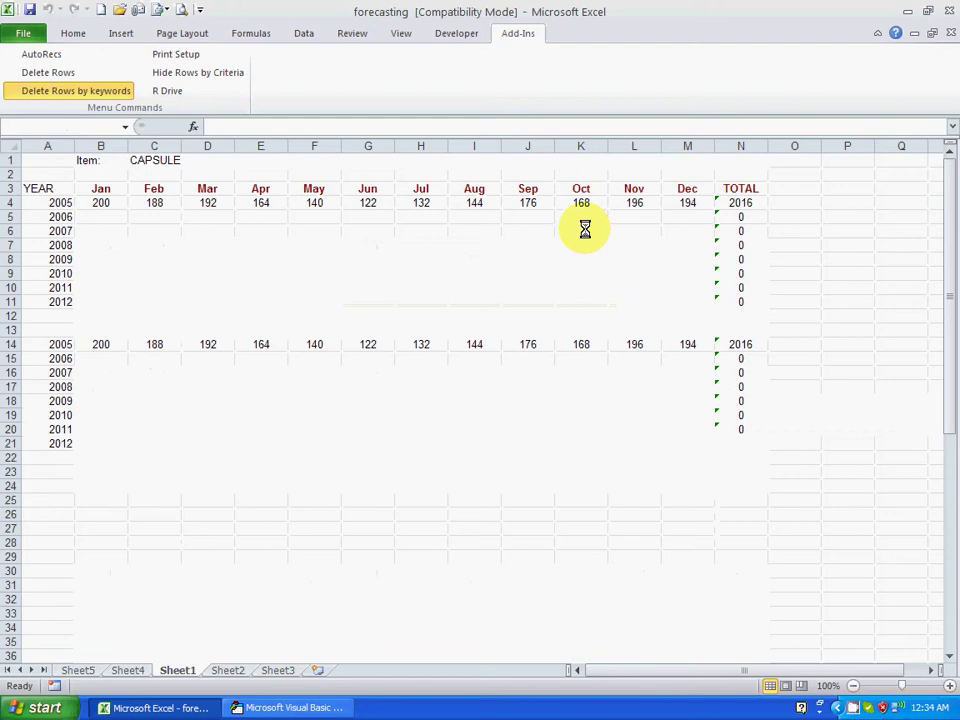
- Dismiss the add-in's finishing message and scroll through the sheet to check the cleaned tables
left_click(484, 395)
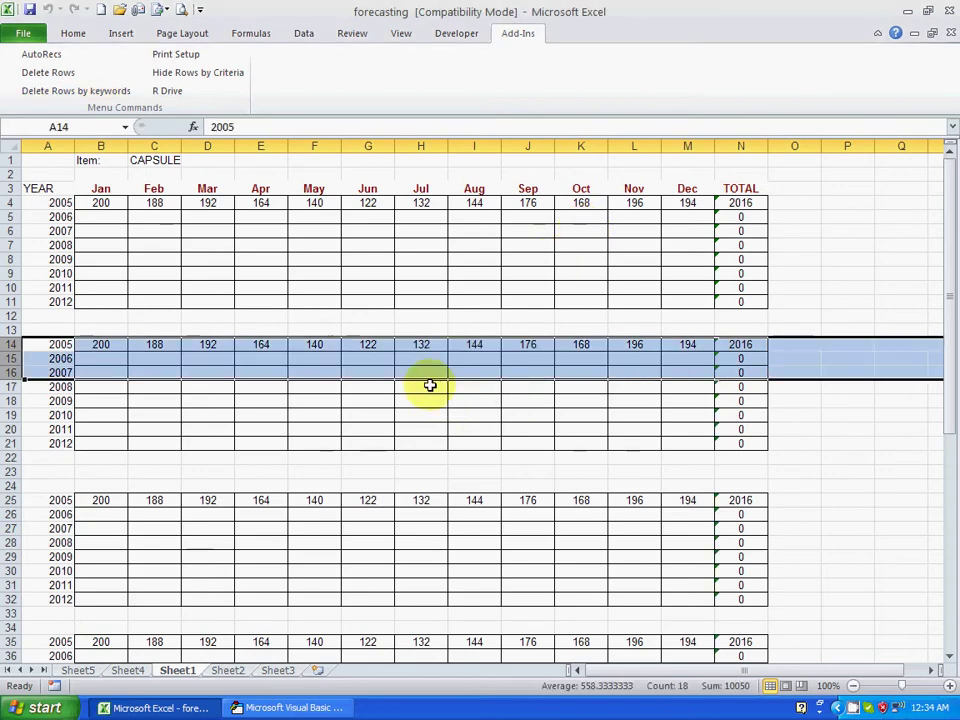
left_click(39, 188)
left_click_drag(90, 160, 99, 178)
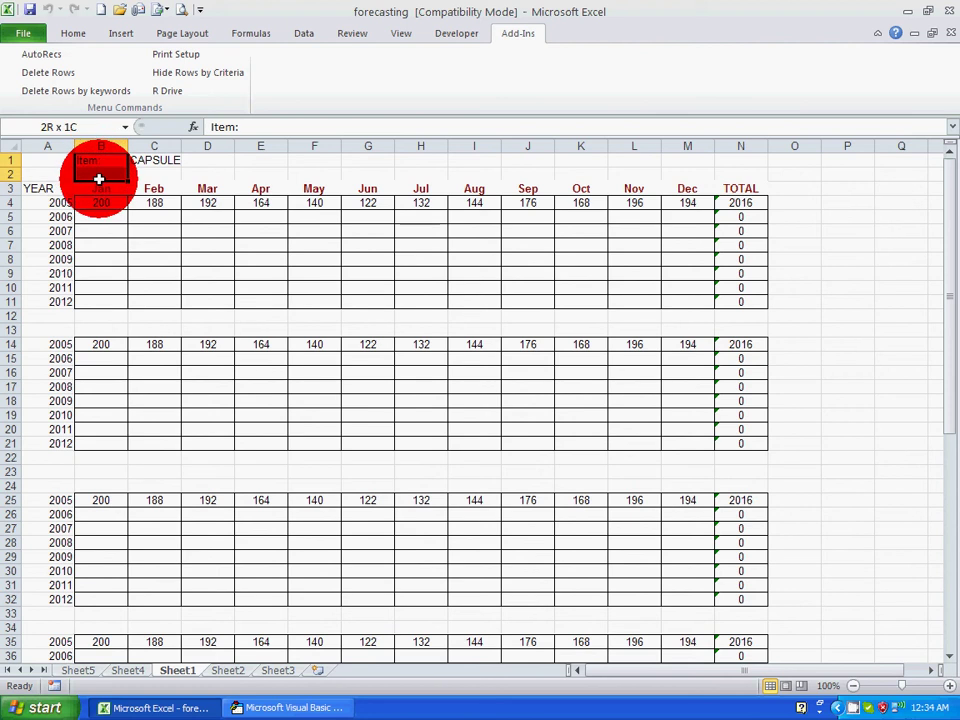
left_click(90, 328)
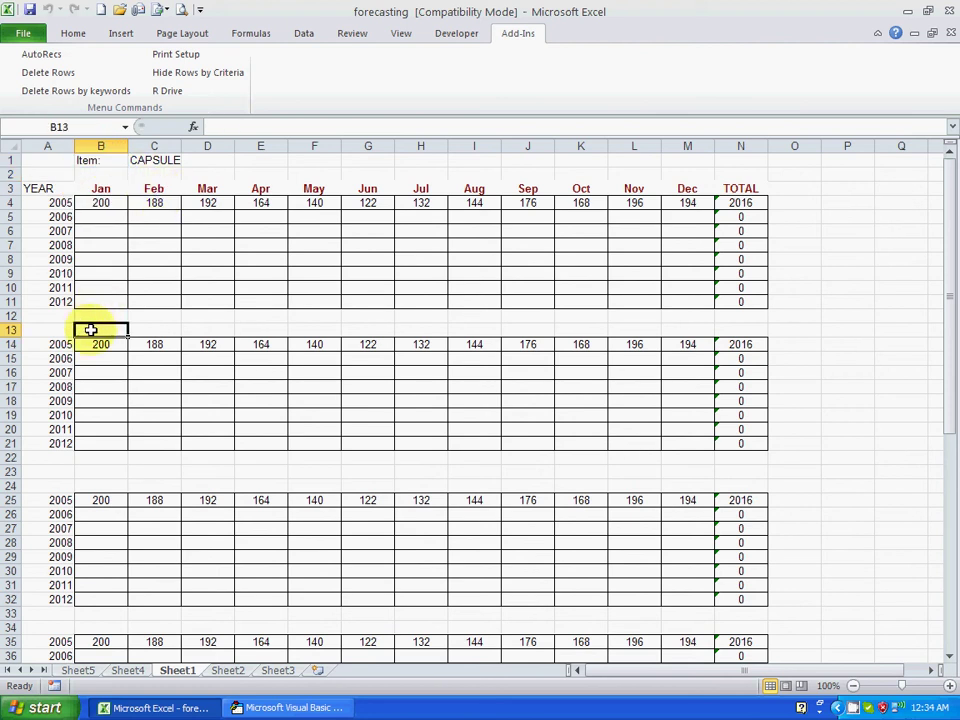
scroll(495, 337, "down", 10)
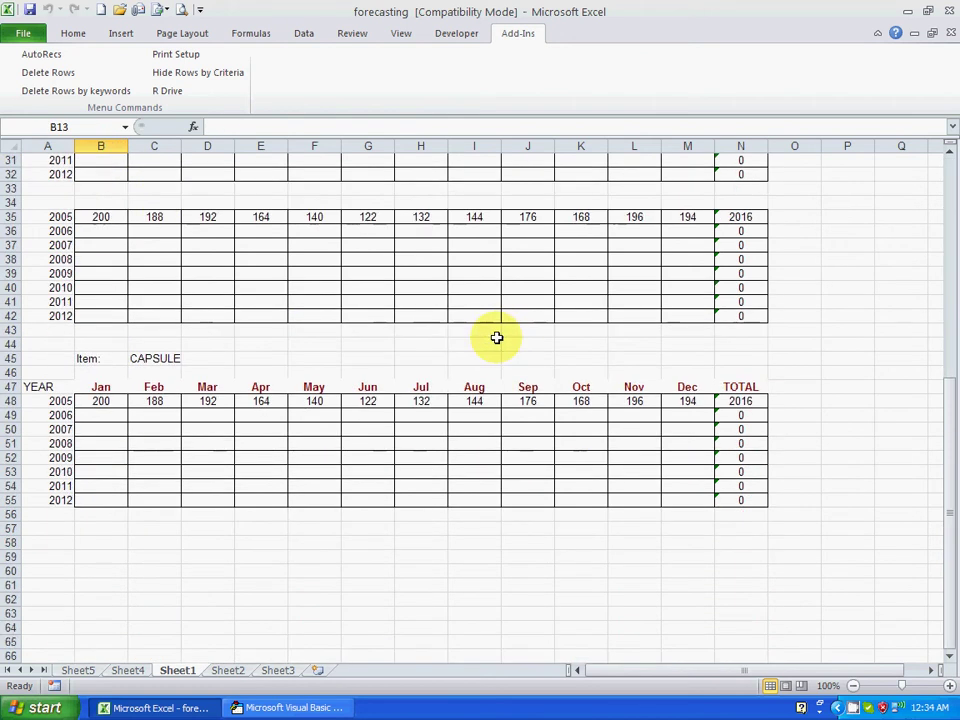
scroll(497, 338, "up", 3)
scroll(497, 338, "up", 7)
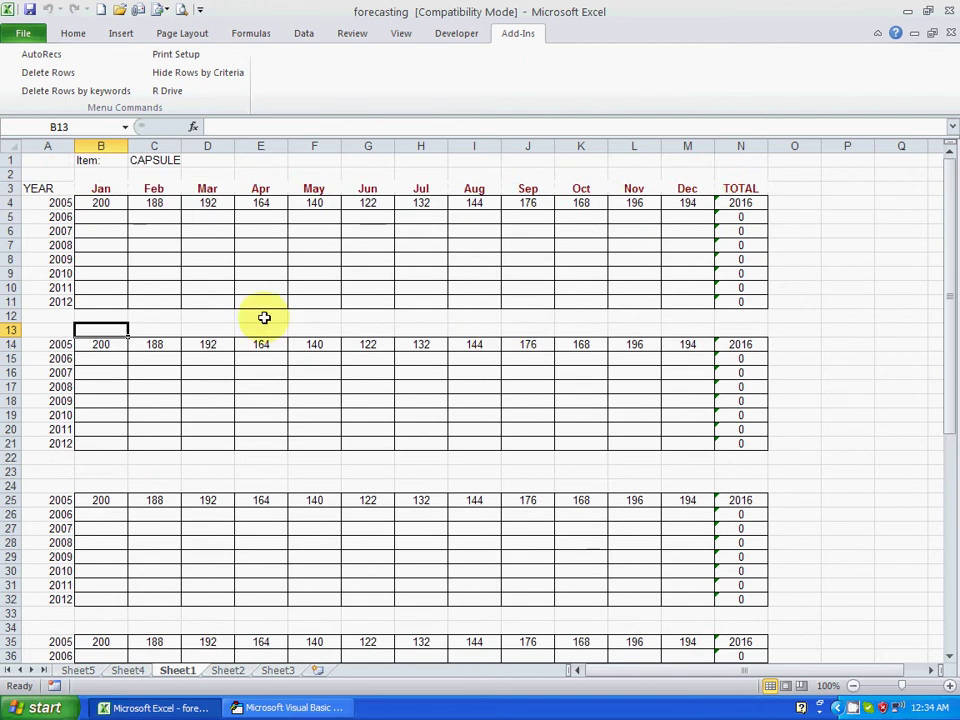
scroll(229, 388, "down", 10)
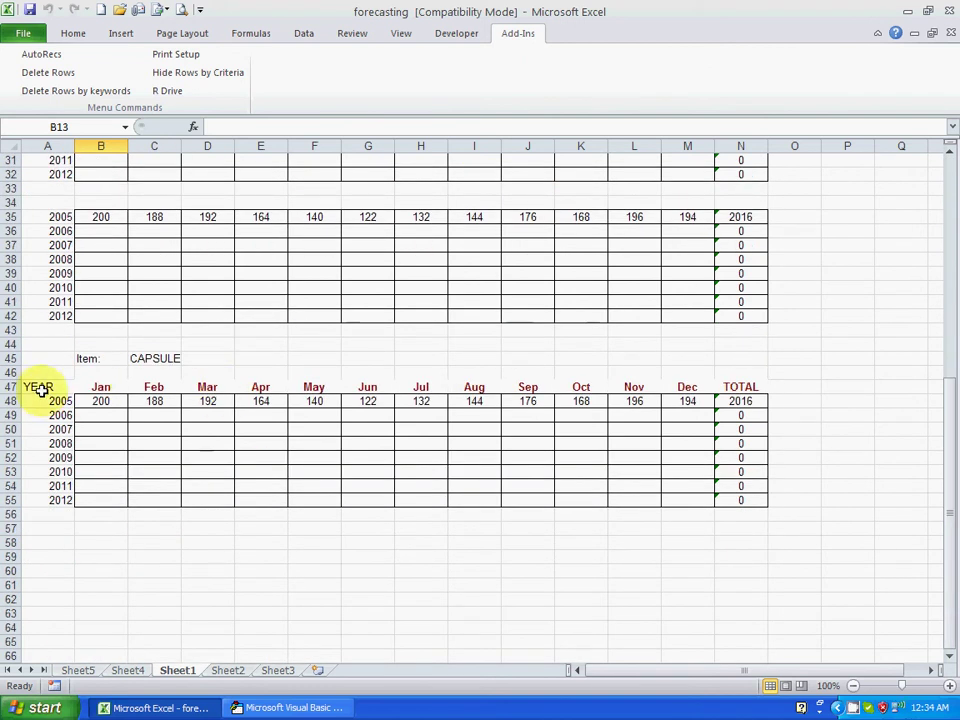
scroll(213, 383, "up", 9)
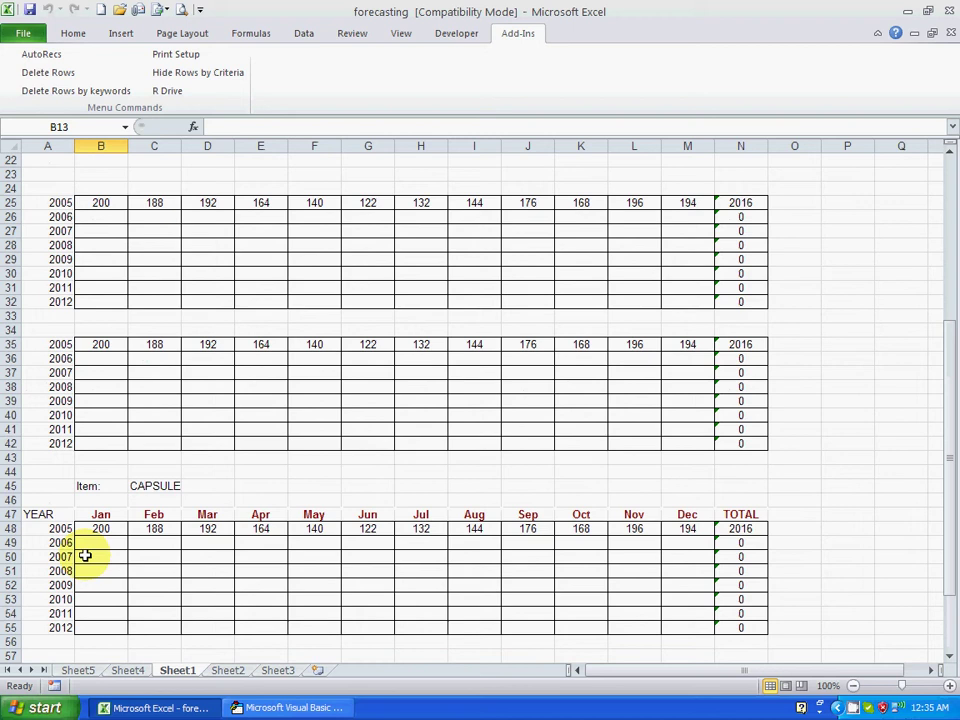
scroll(409, 458, "up", 1)
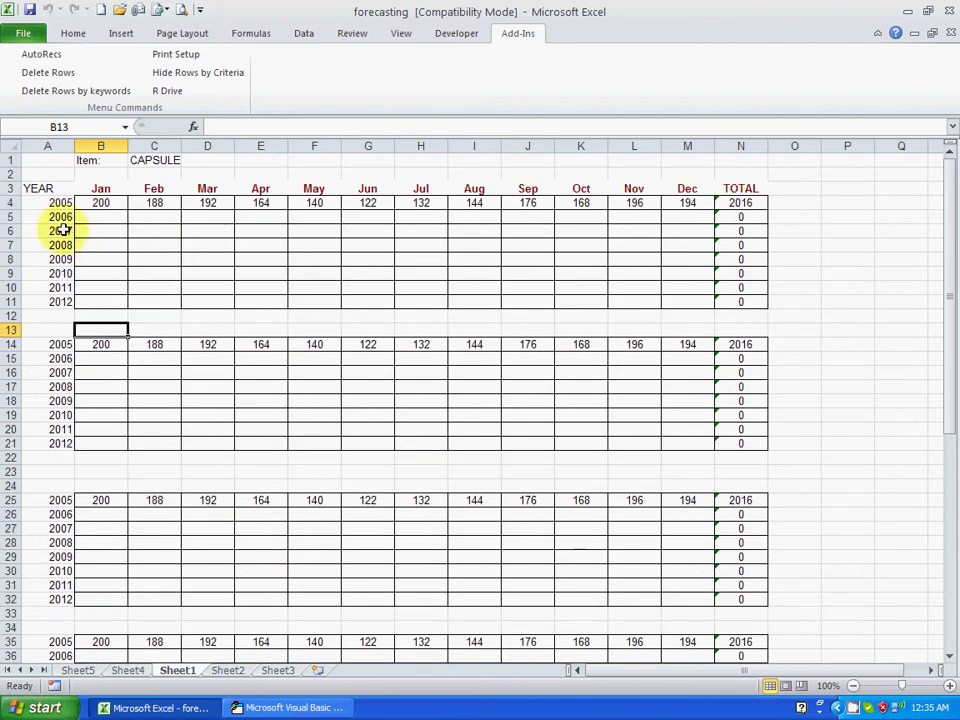
- Select the blank rows 12 and 13 between the first two tables
left_click_drag(5, 315, 8, 328)
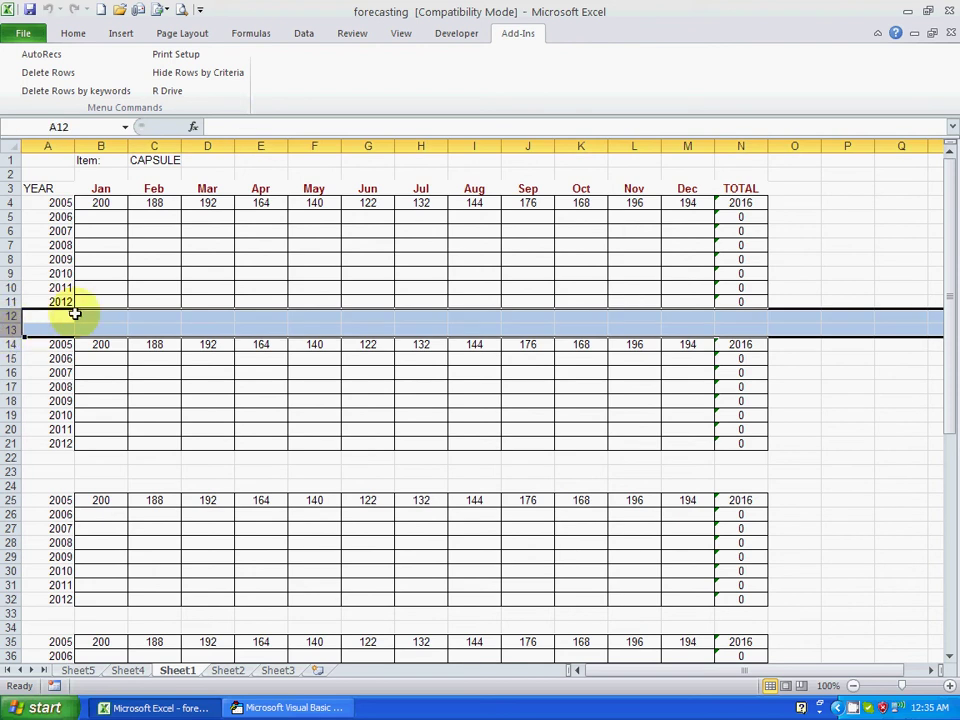
scroll(73, 313, "down", 3)
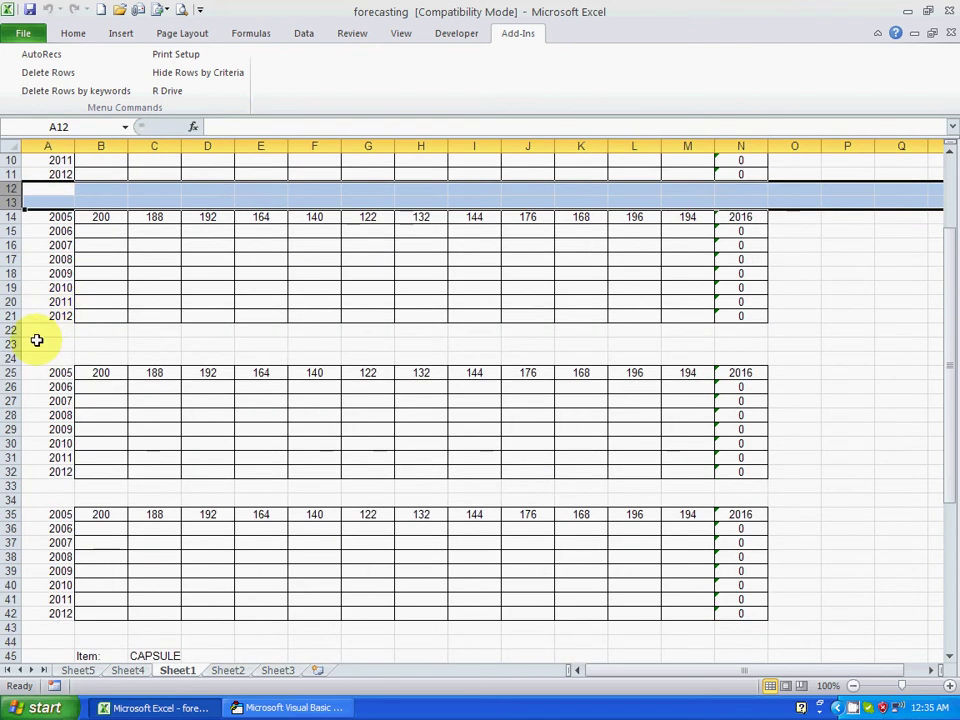
left_click(36, 340)
- Select the blank rows 22 and 23 to check the remaining gap
left_click_drag(6, 330, 5, 345)
scroll(293, 368, "up", 3)
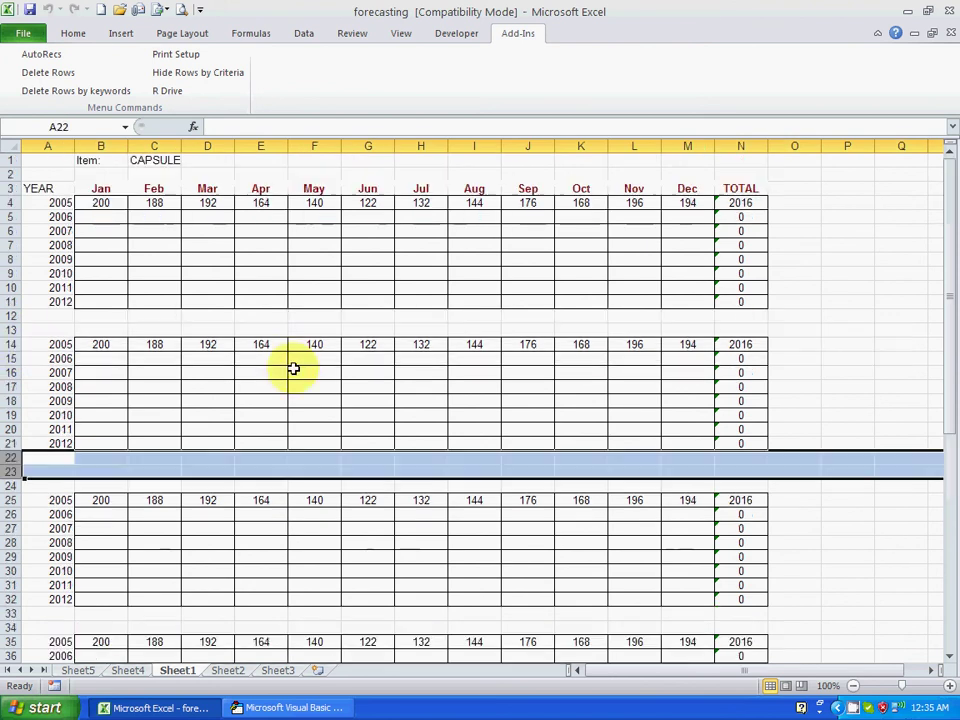
left_click(88, 312)
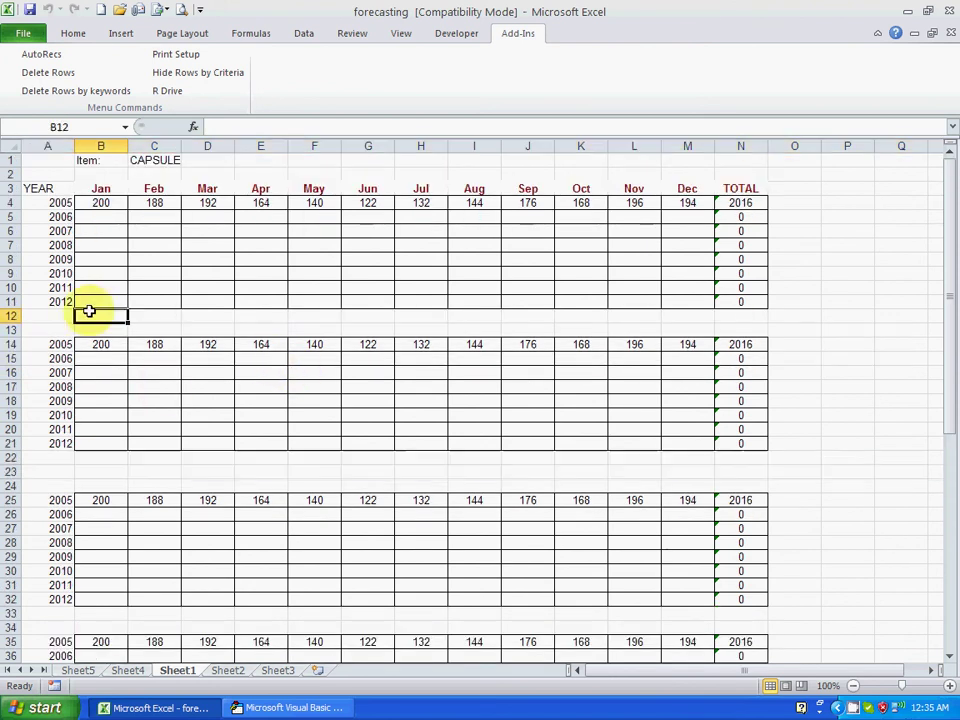
- Run Delete Rows with backup confirmed, start row 4 and column 1, then close the completion message
left_click(37, 76)
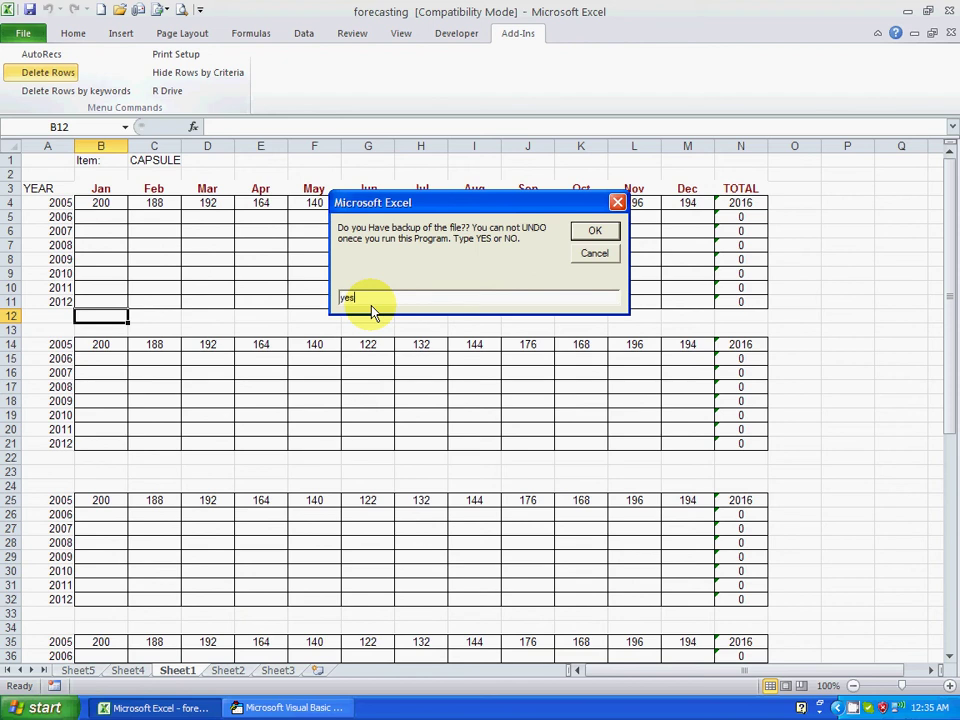
key("Return")
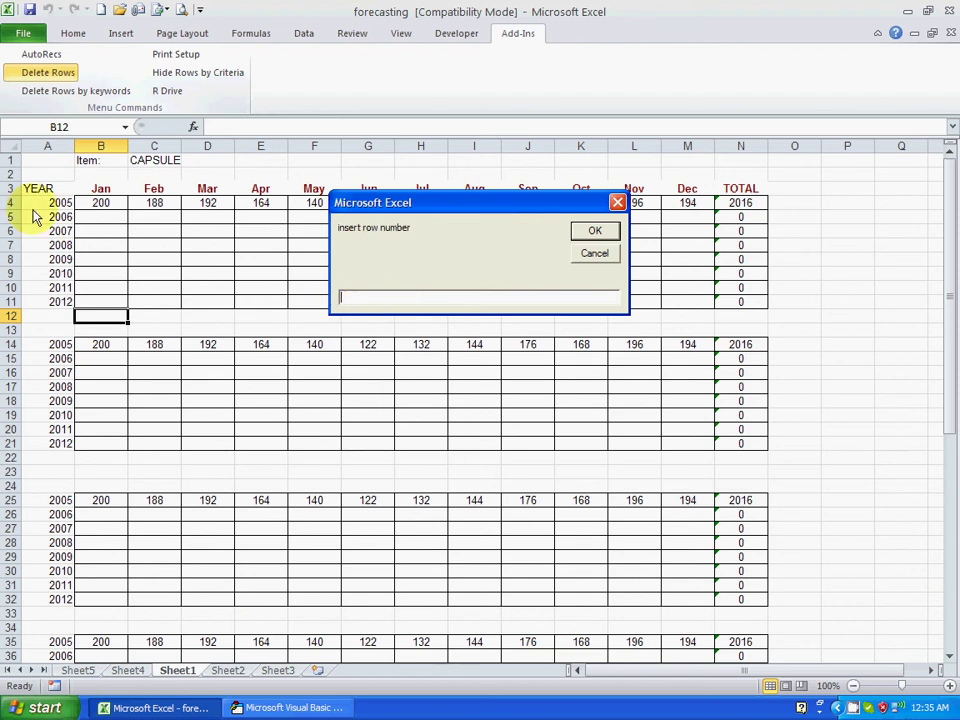
type("4")
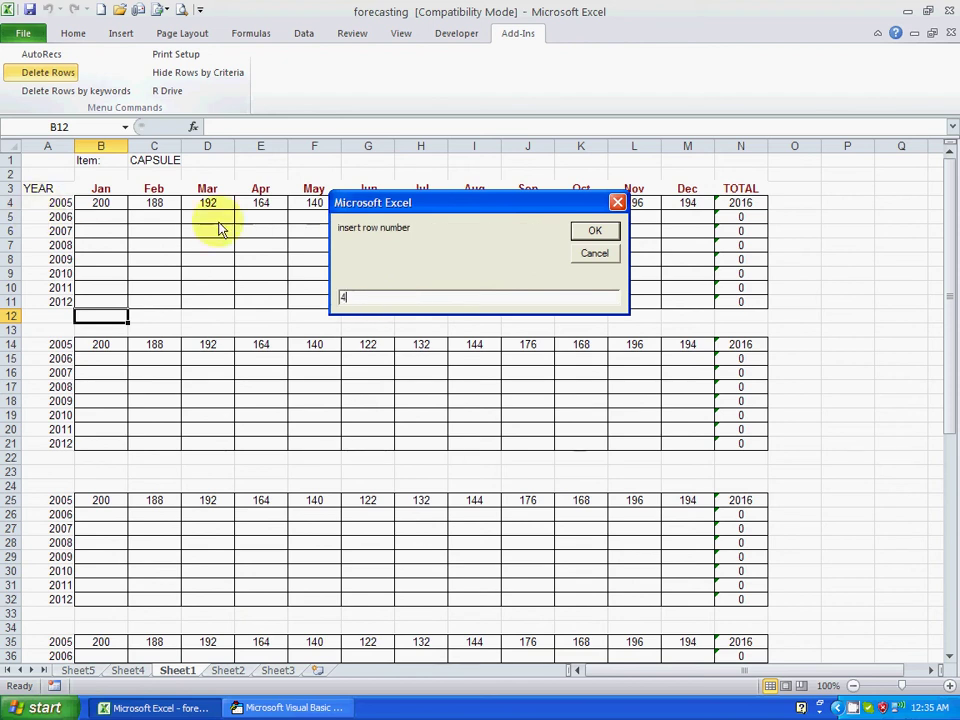
left_click(582, 232)
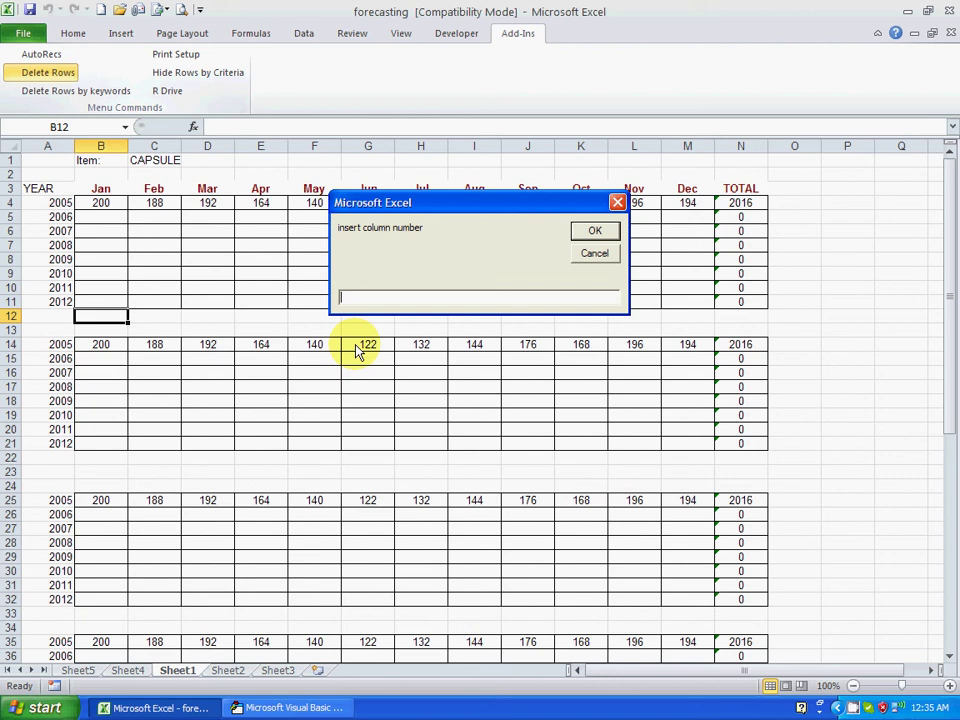
type("1")
left_click(595, 231)
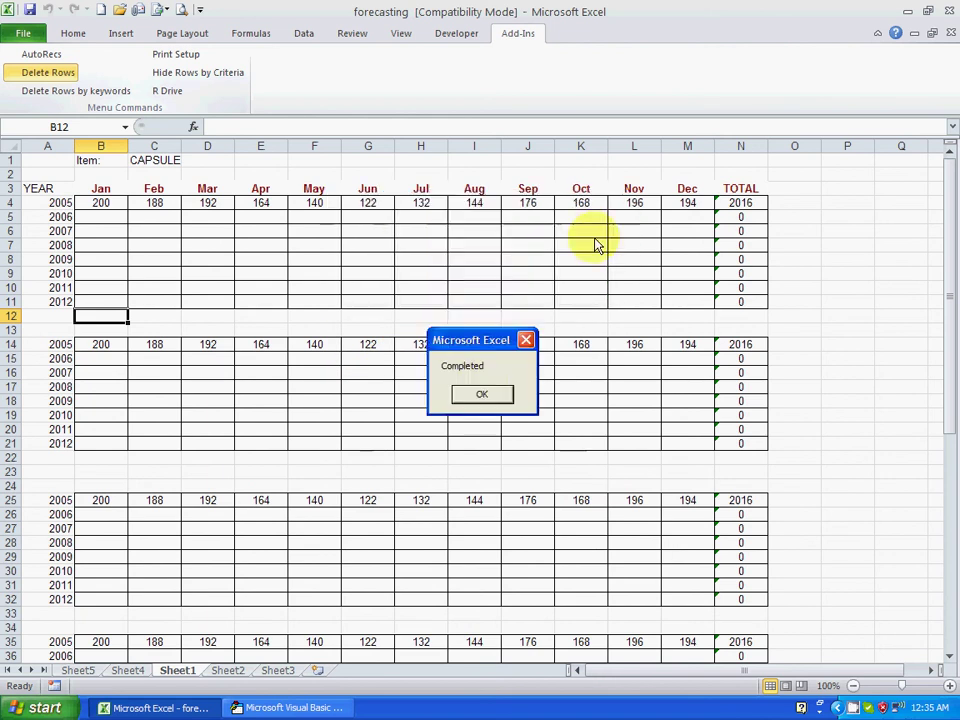
left_click(482, 395)
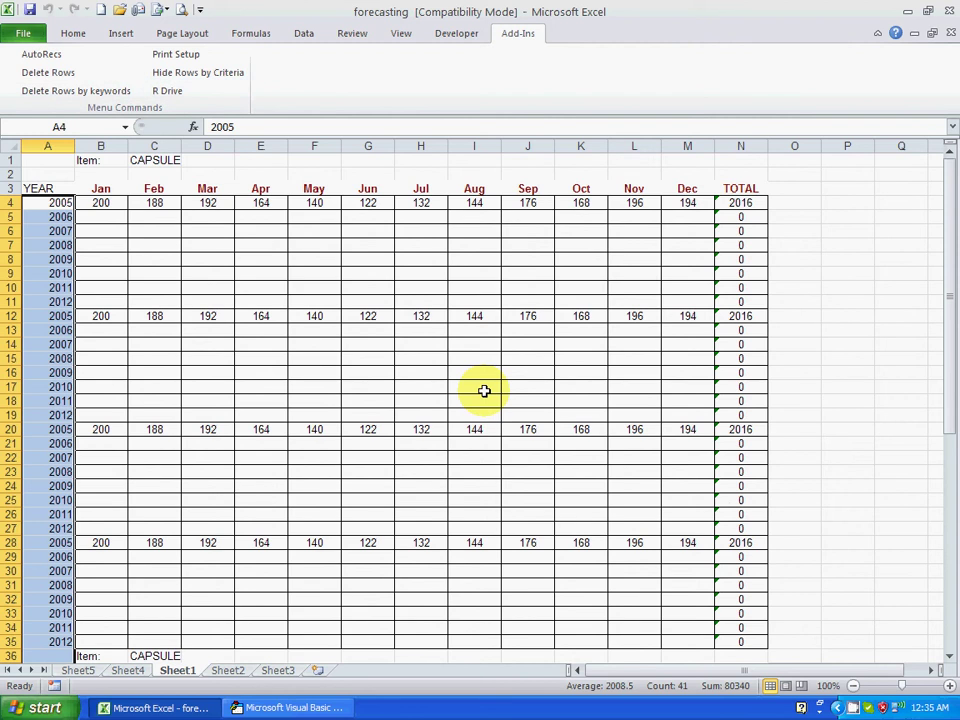
left_click(154, 259)
scroll(55, 259, "down", 11)
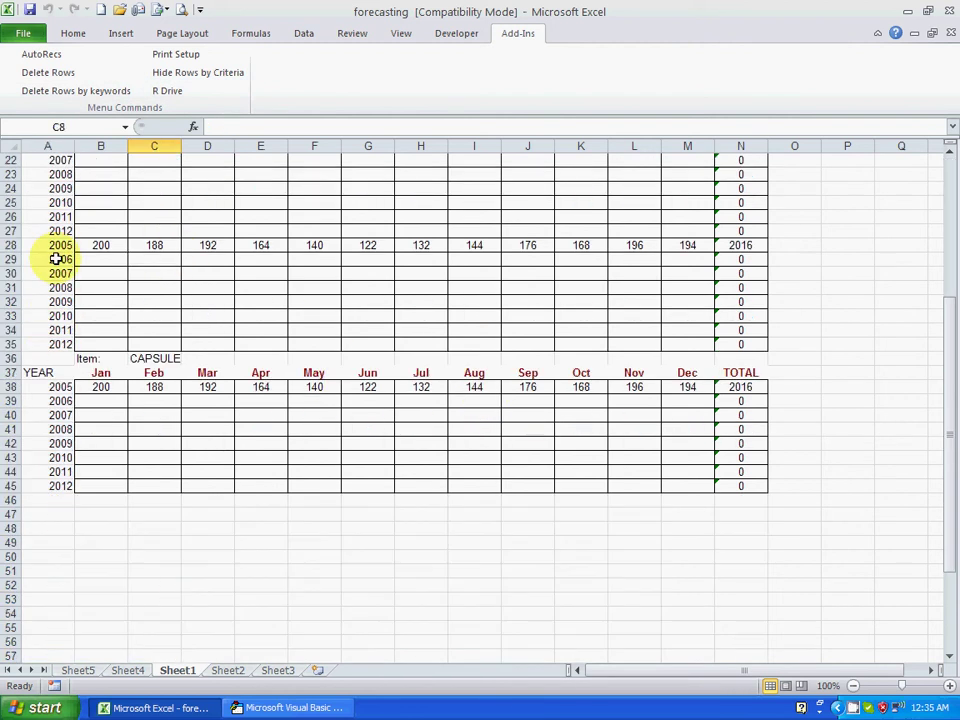
scroll(55, 259, "up", 8)
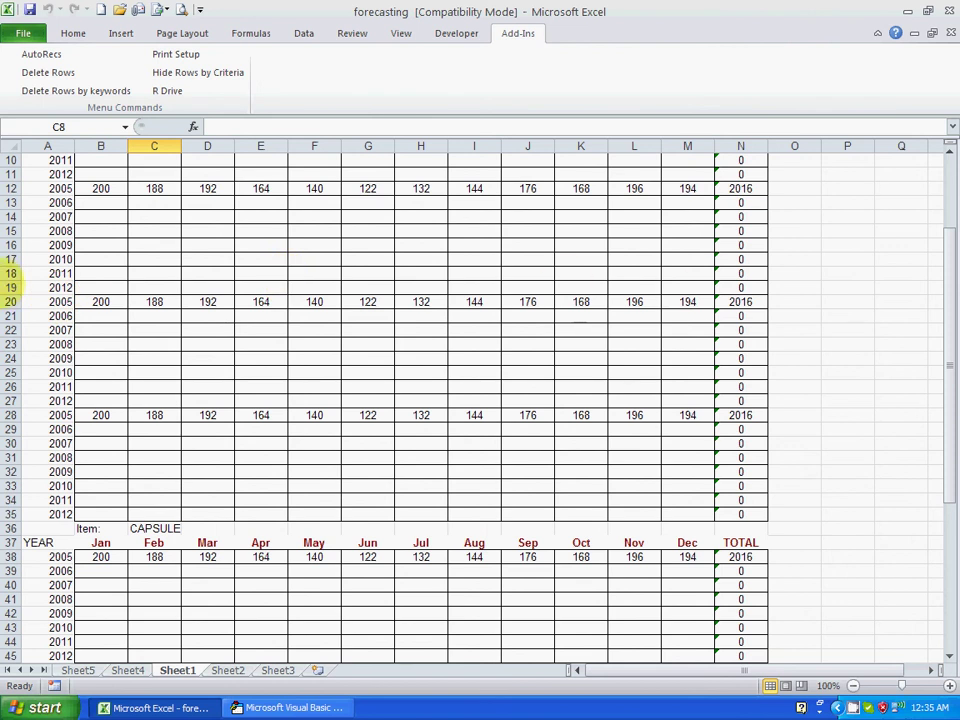
scroll(403, 334, "down", 4)
scroll(110, 380, "up", 2)
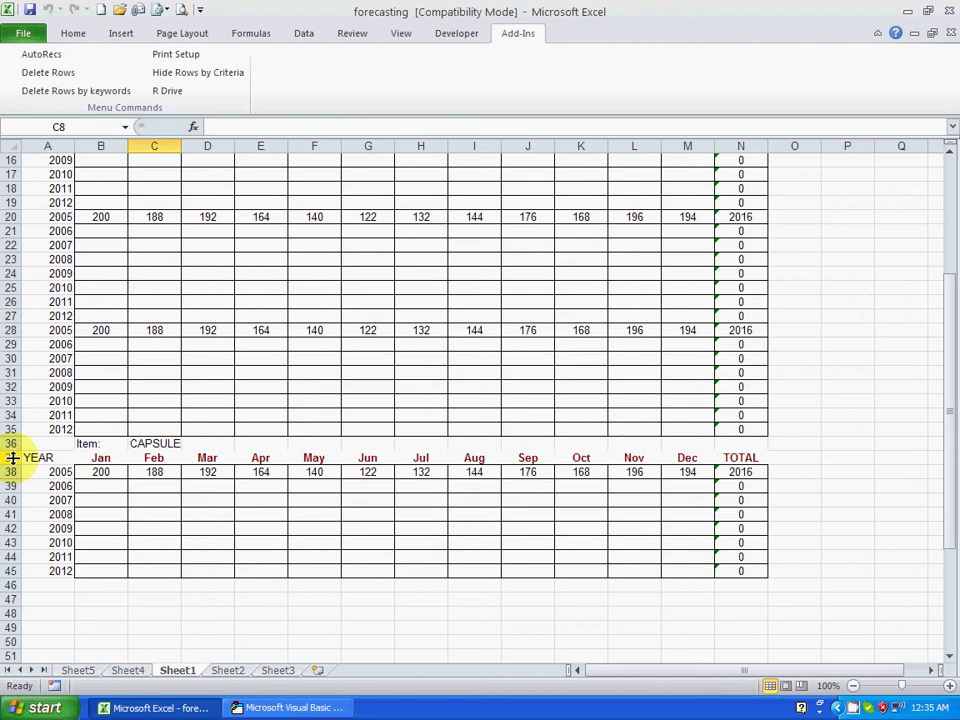
left_click_drag(13, 457, 13, 571)
scroll(80, 403, "up", 2)
scroll(80, 403, "up", 3)
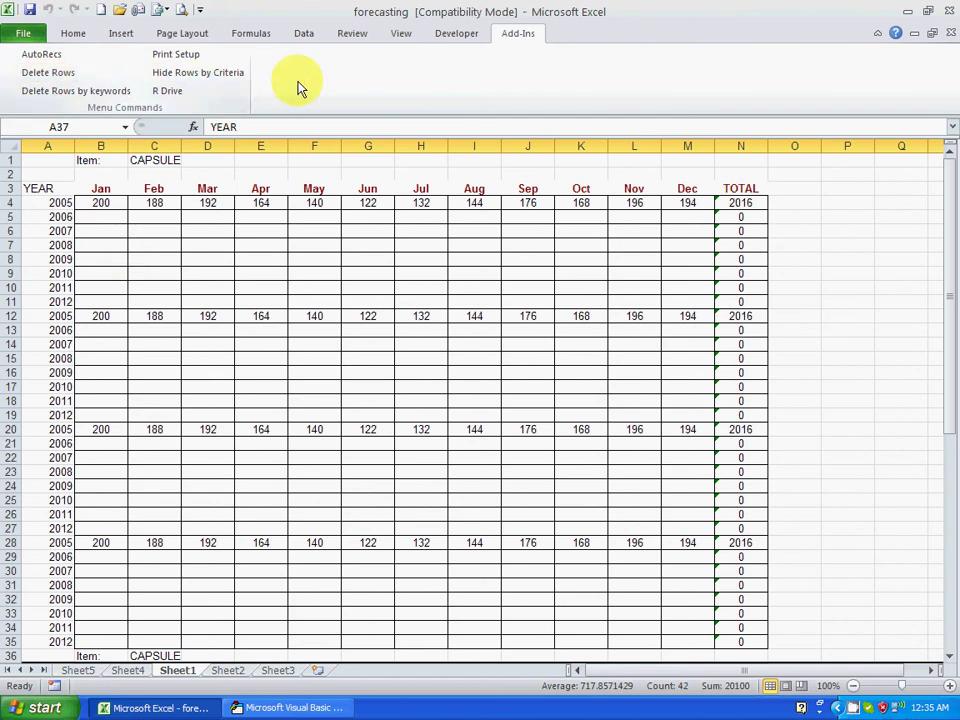
left_click(184, 328)
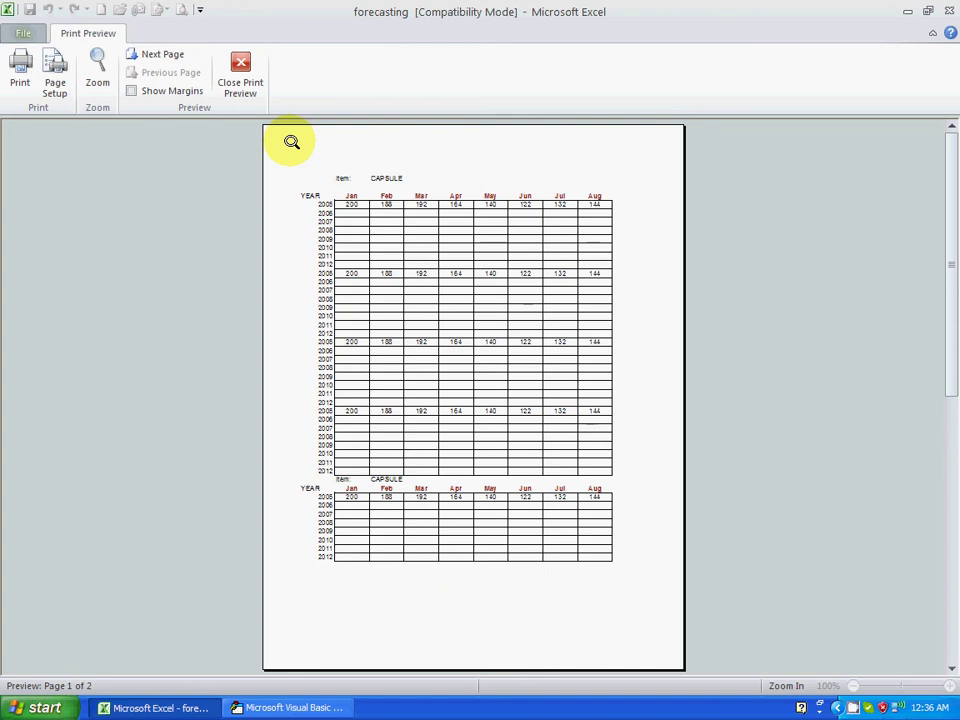
left_click(235, 88)
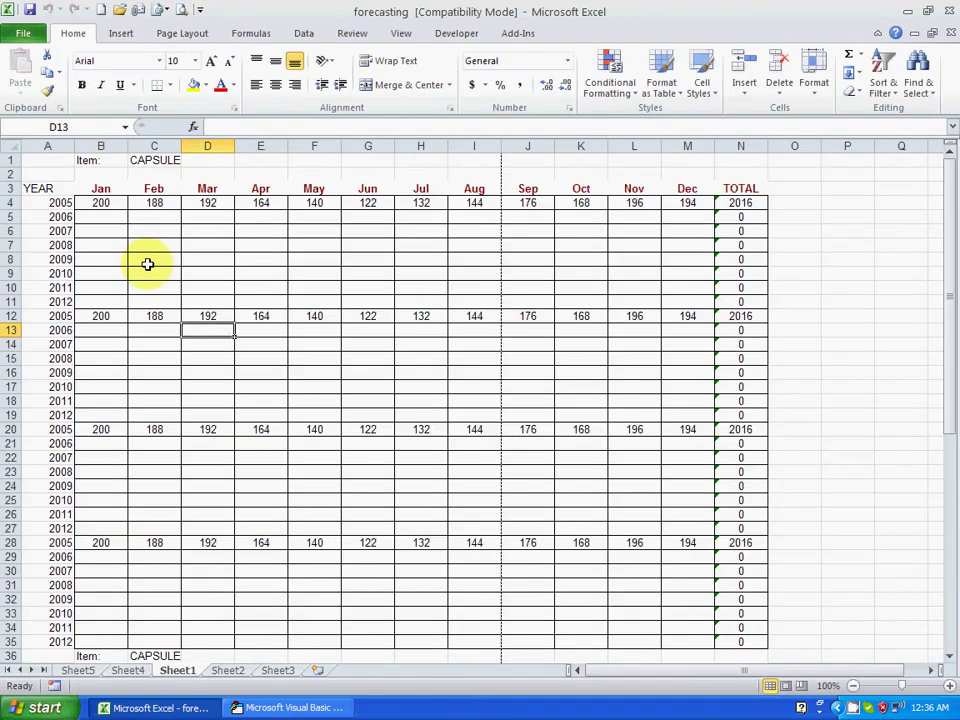
- Run the add-in's Print Setup macro so the page spans columns A–N from row 3
left_click(111, 246)
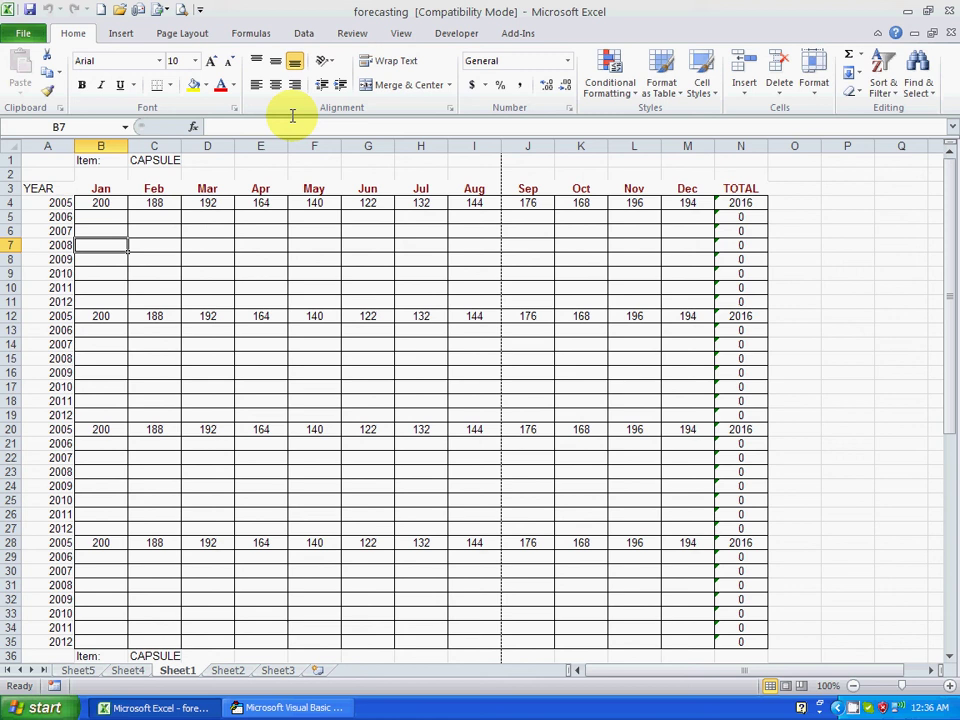
left_click(501, 33)
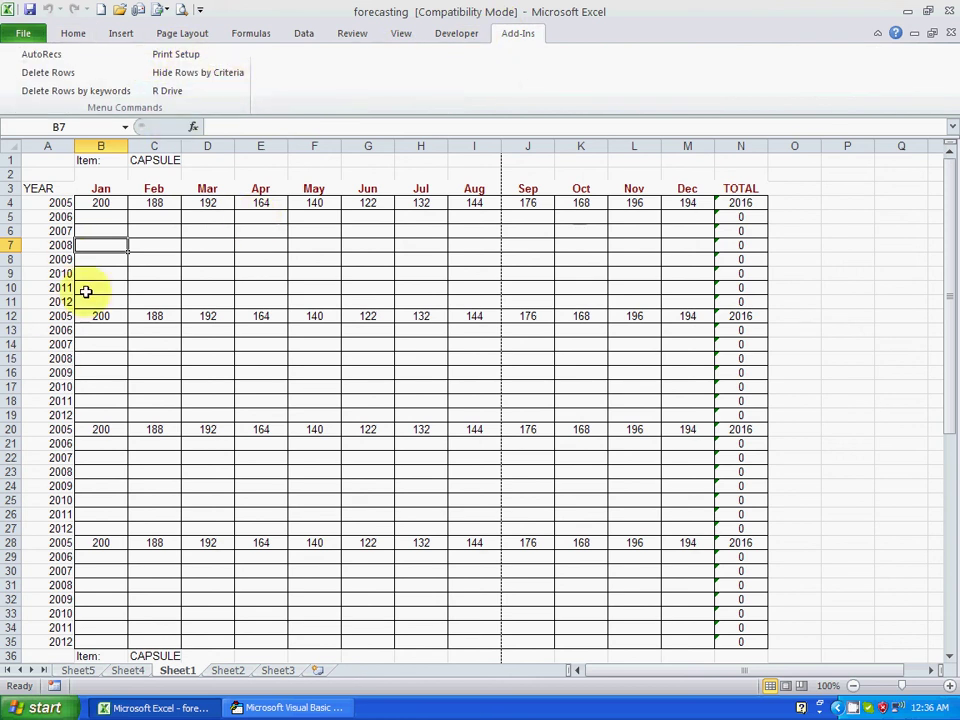
left_click(117, 231)
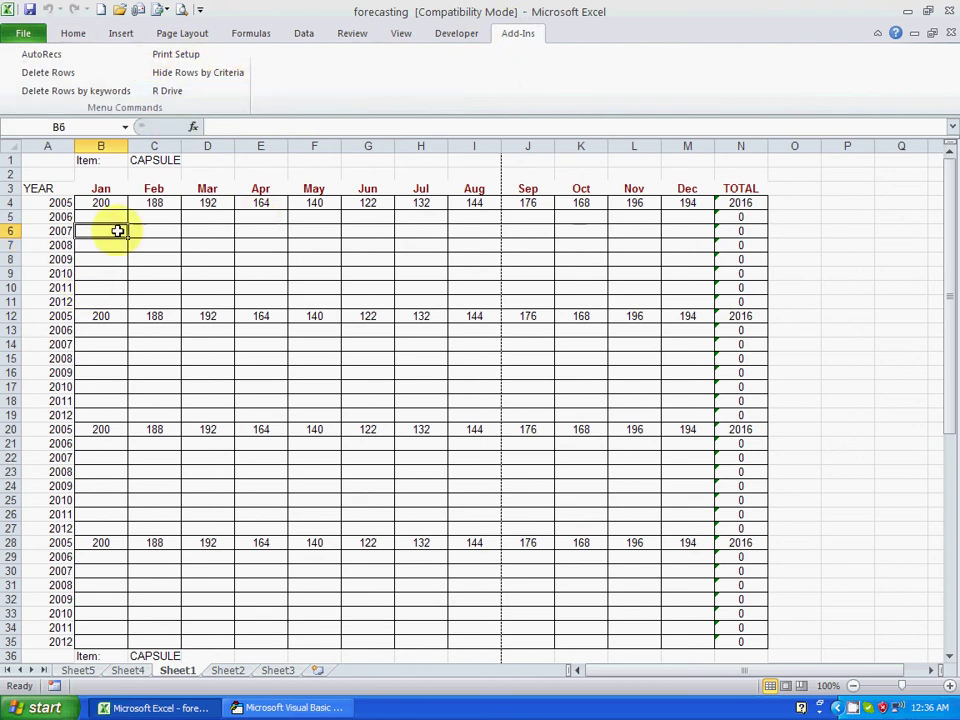
left_click(192, 58)
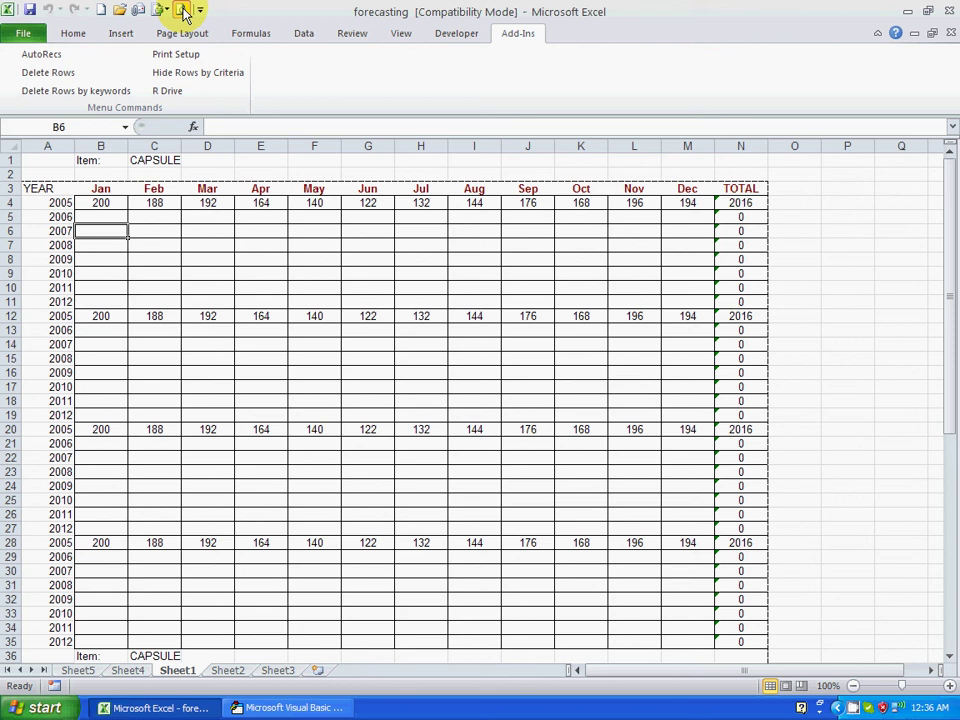
left_click(182, 10)
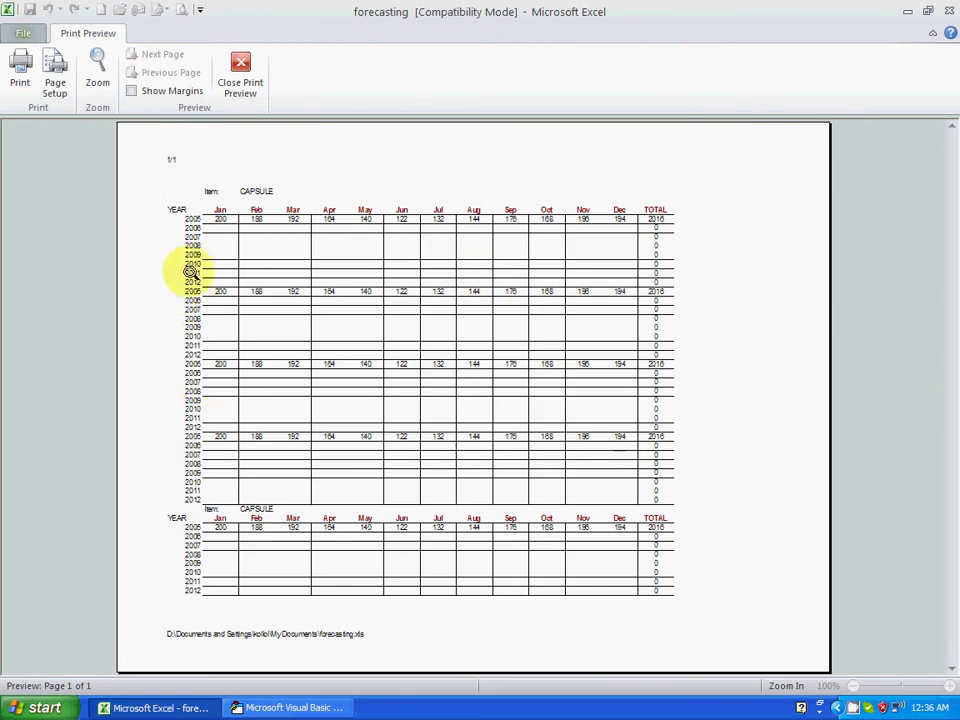
left_click(174, 636)
left_click(180, 642)
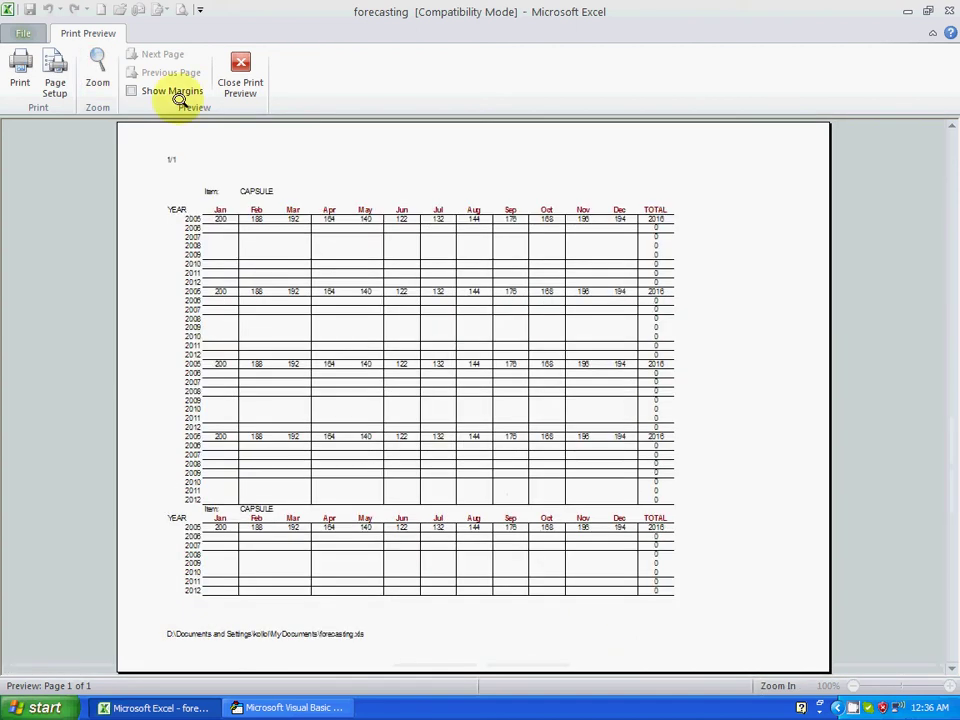
left_click(182, 160)
left_click(184, 165)
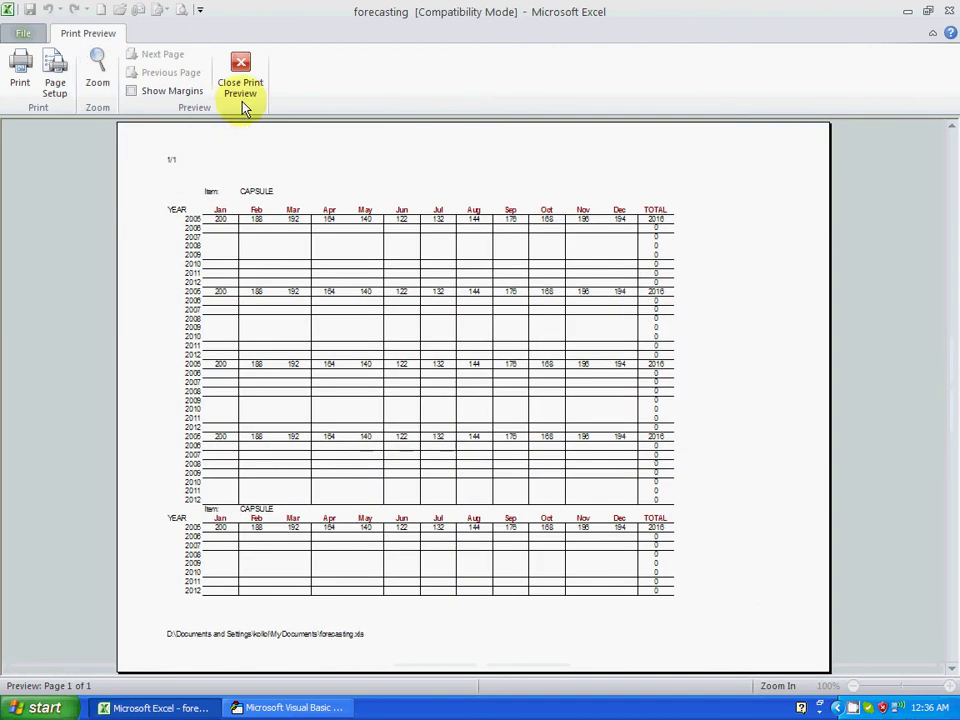
left_click(242, 100)
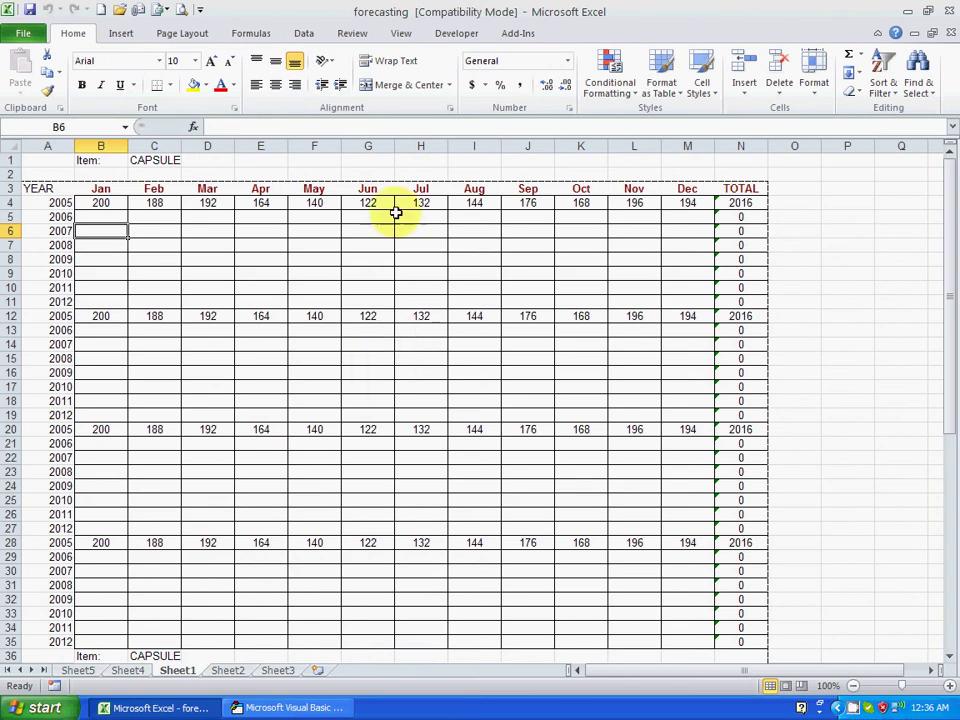
left_click(358, 161)
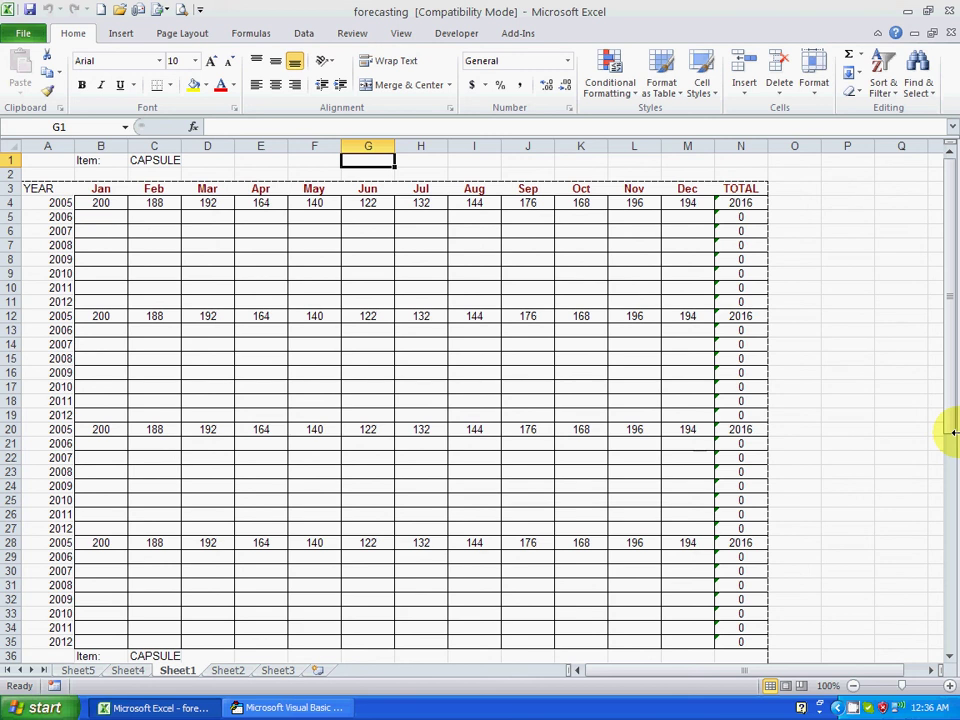
type("www")
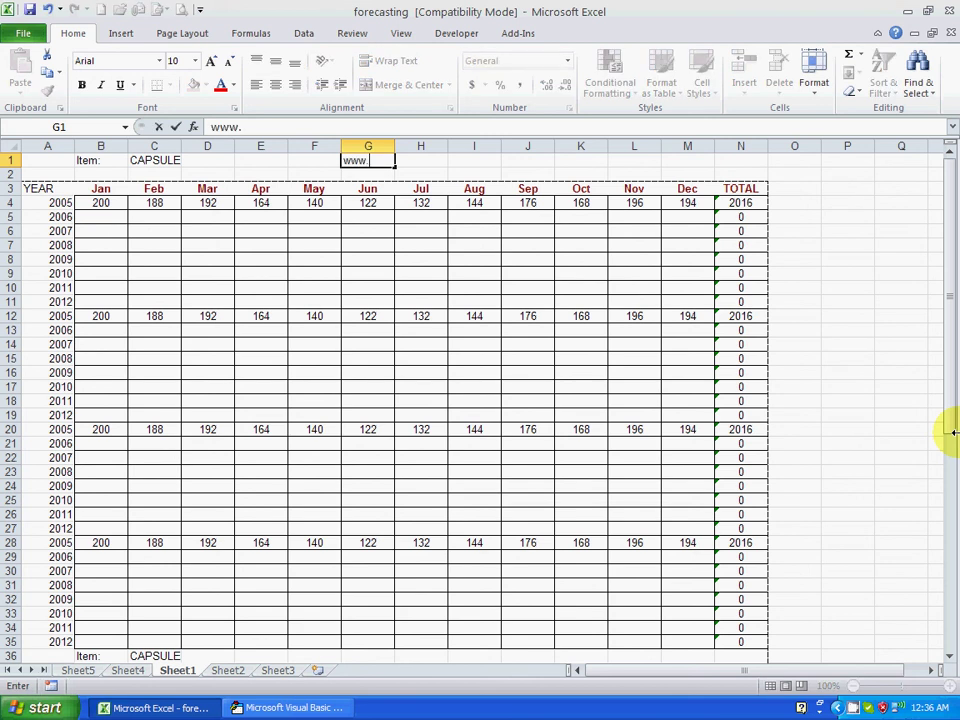
type(".syedkollol.com")
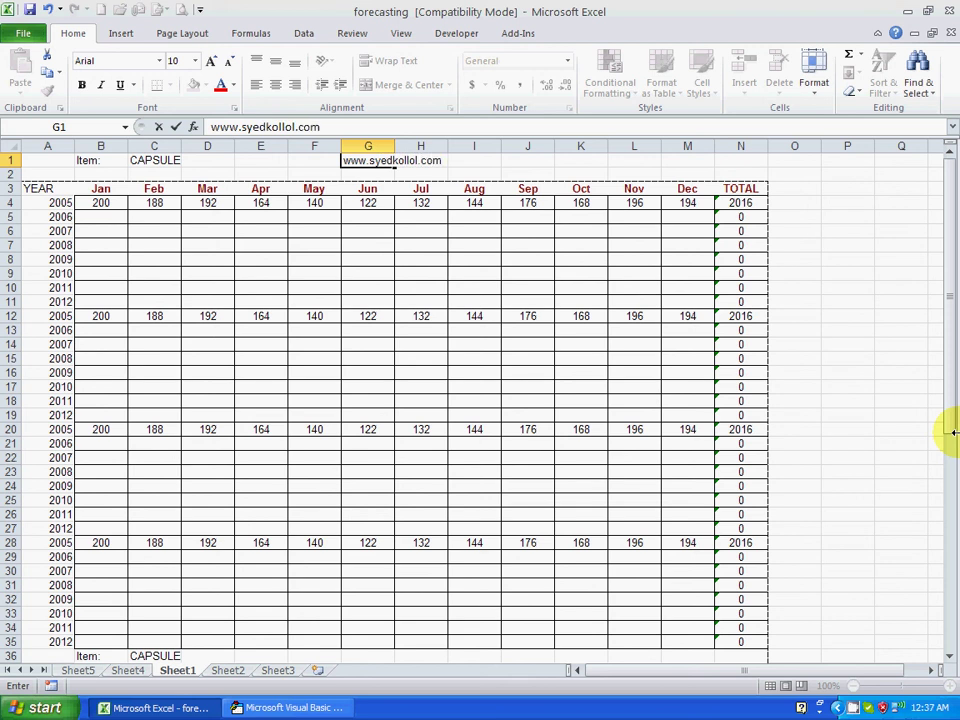
key("Return")
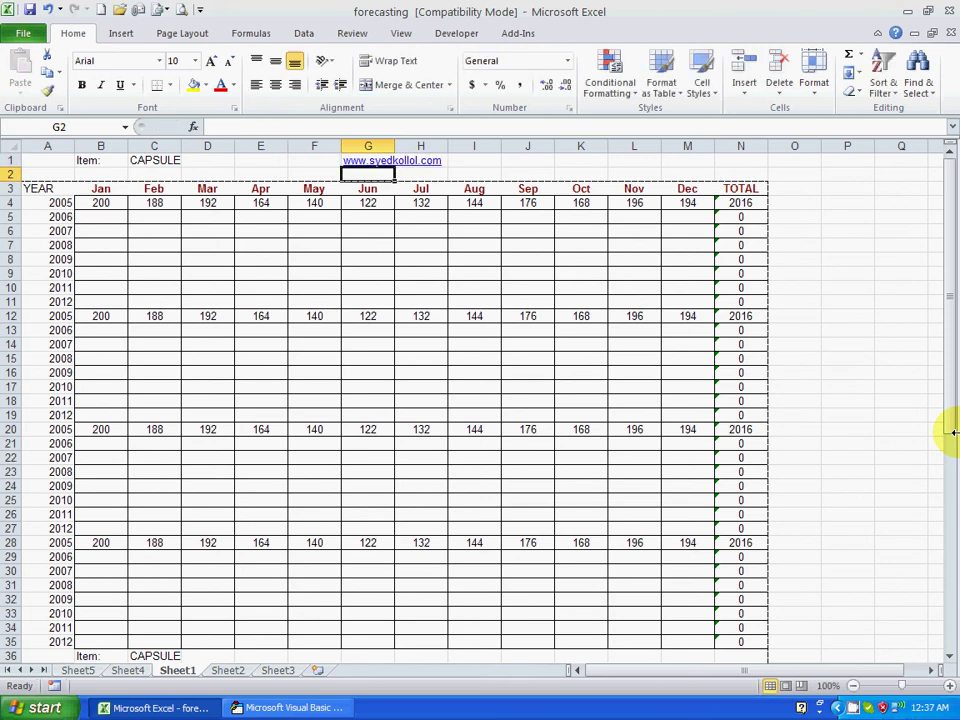